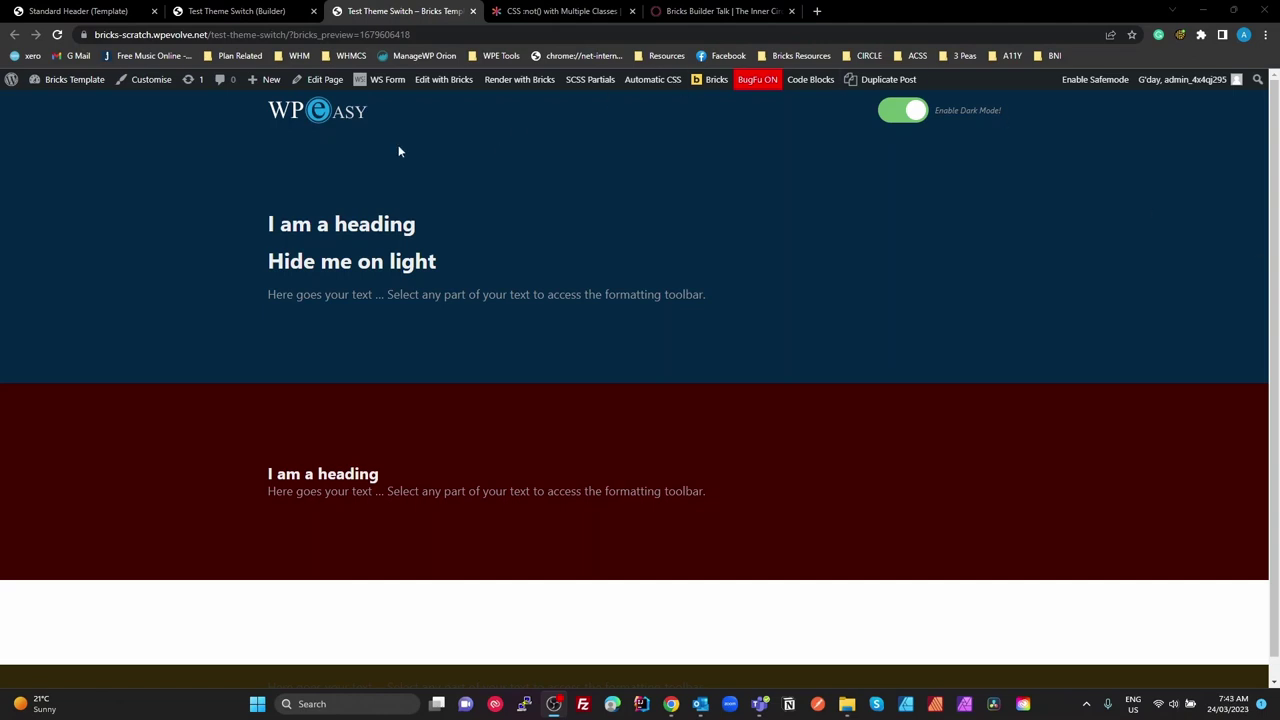
# Toggle dark mode off, on and off again on the live page to confirm each heading hides correctly.
pyautogui.click(911, 116)
pyautogui.click(908, 112)
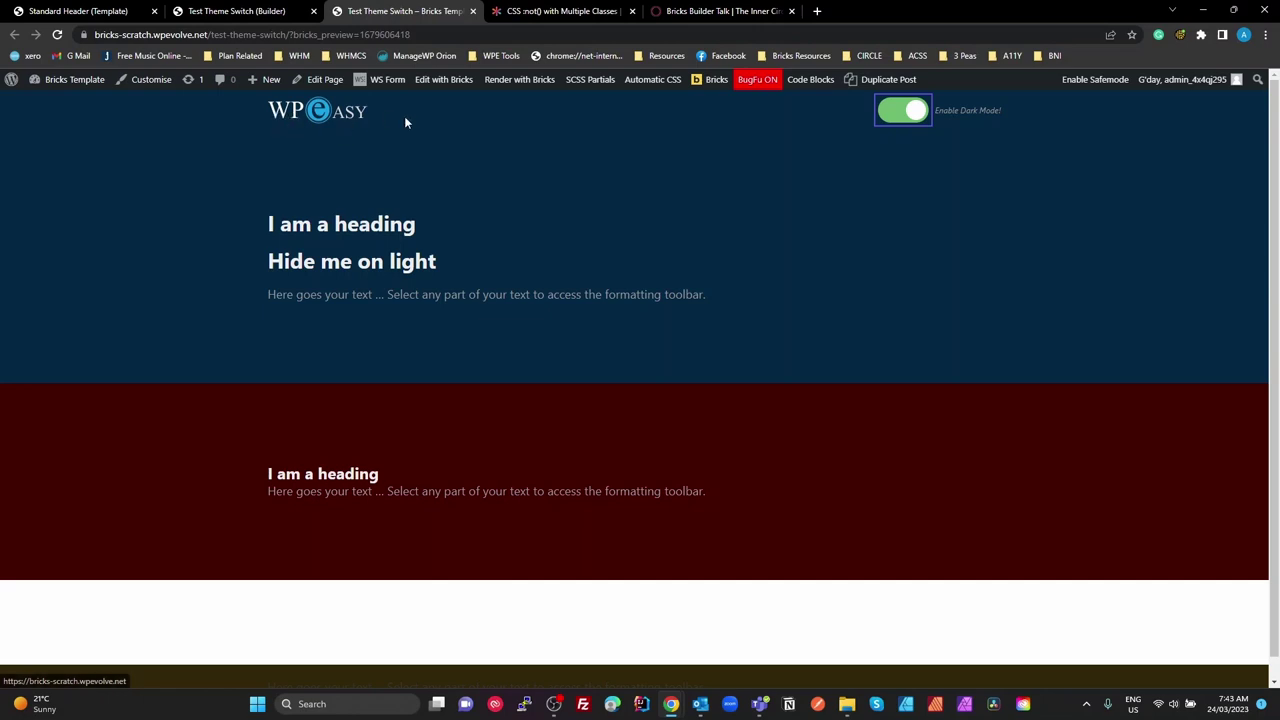
pyautogui.click(905, 111)
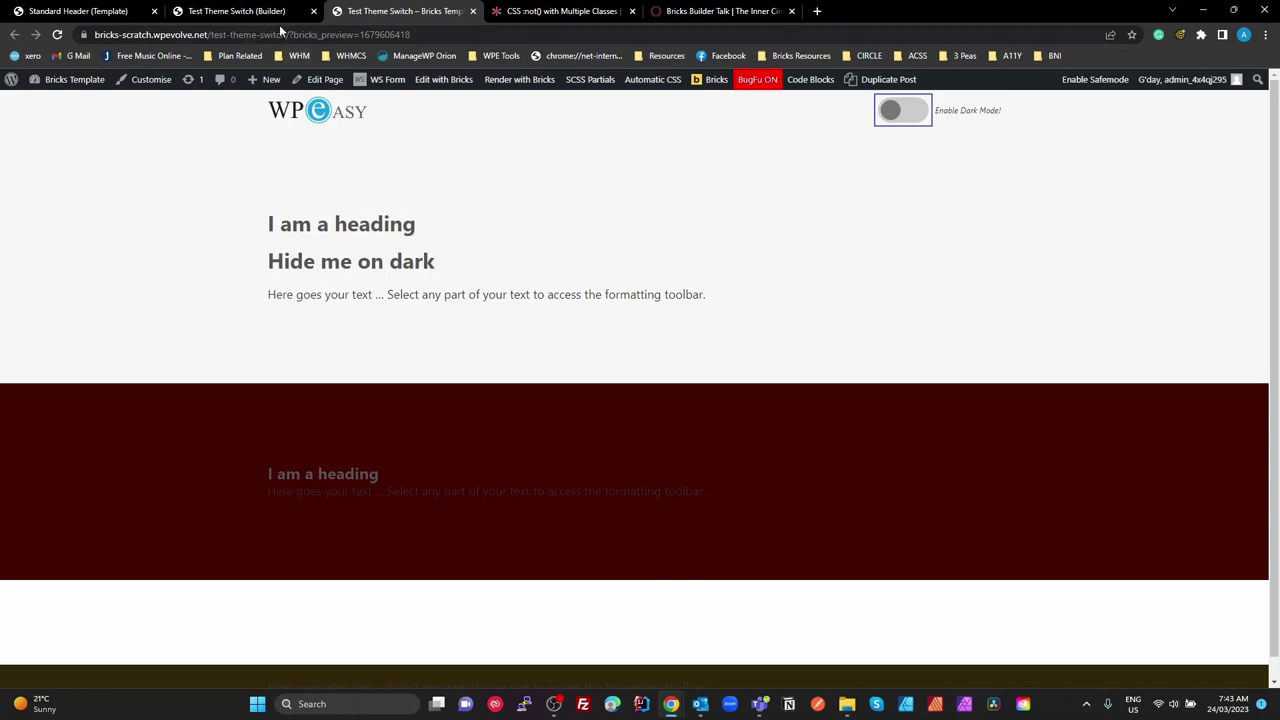
# Switch to the Standard Header template and show the Global CSS element's code.
pyautogui.click(218, 12)
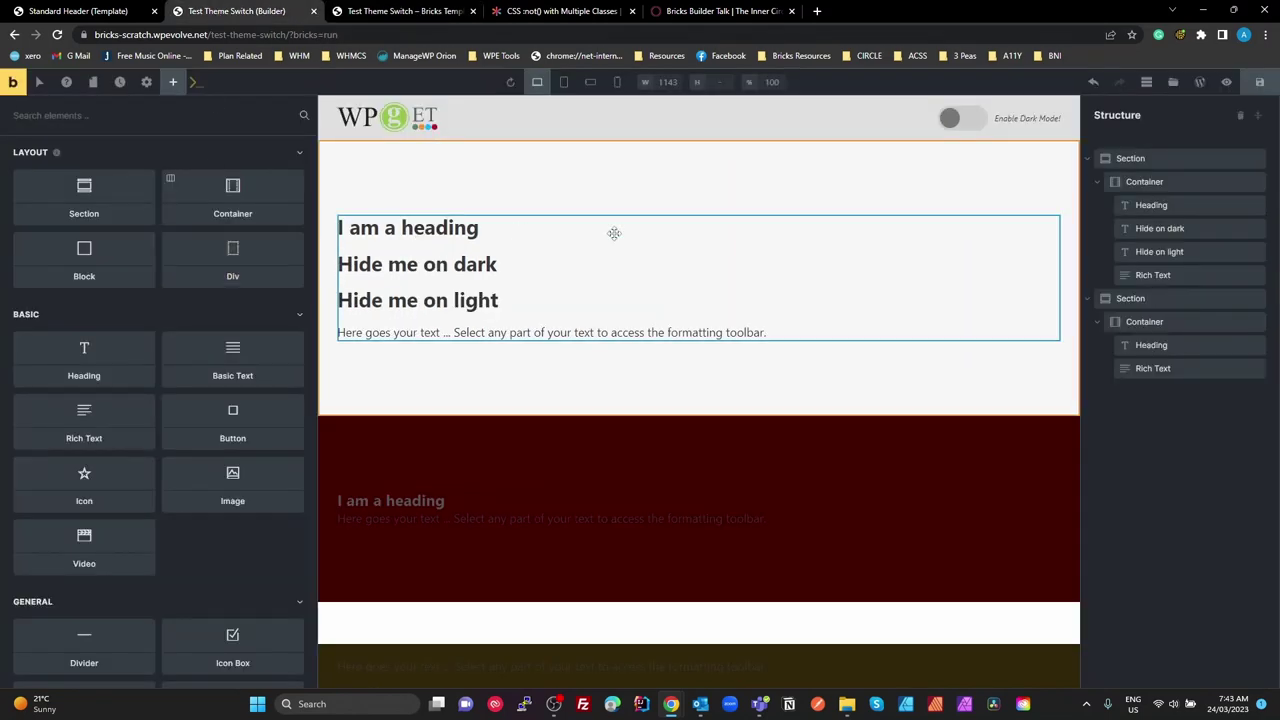
pyautogui.click(78, 12)
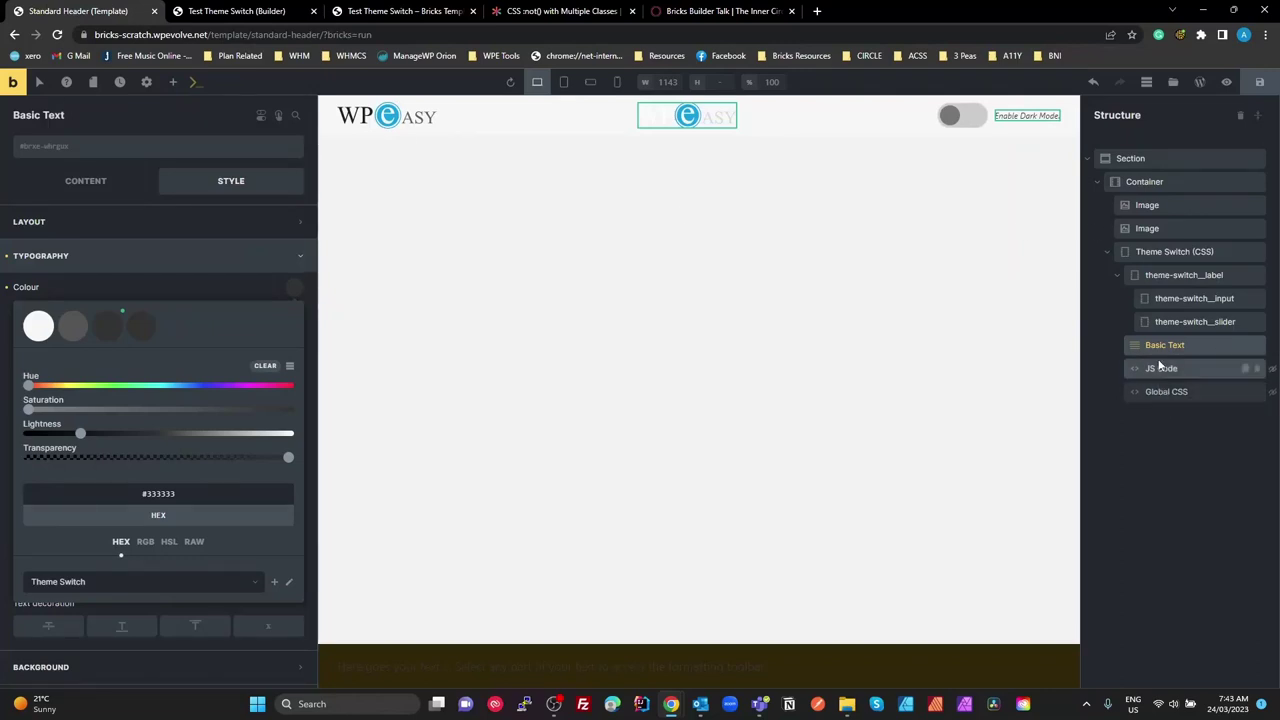
pyautogui.click(1158, 391)
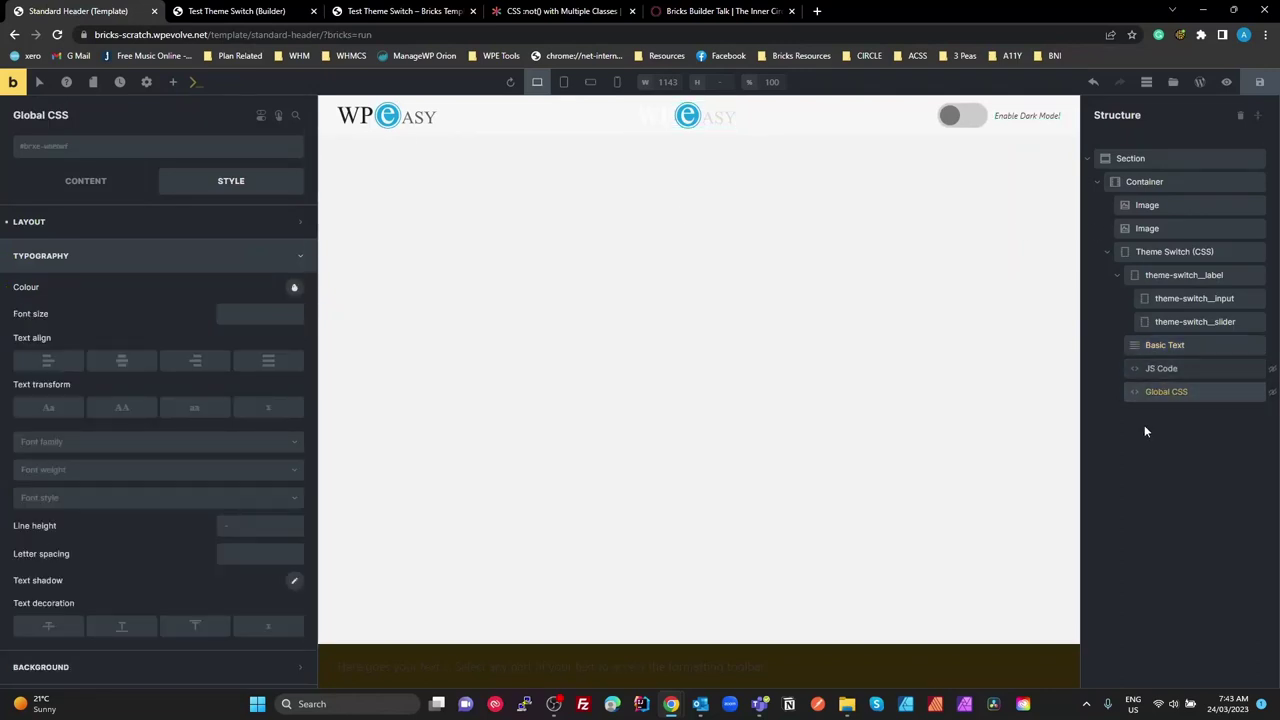
pyautogui.click(88, 183)
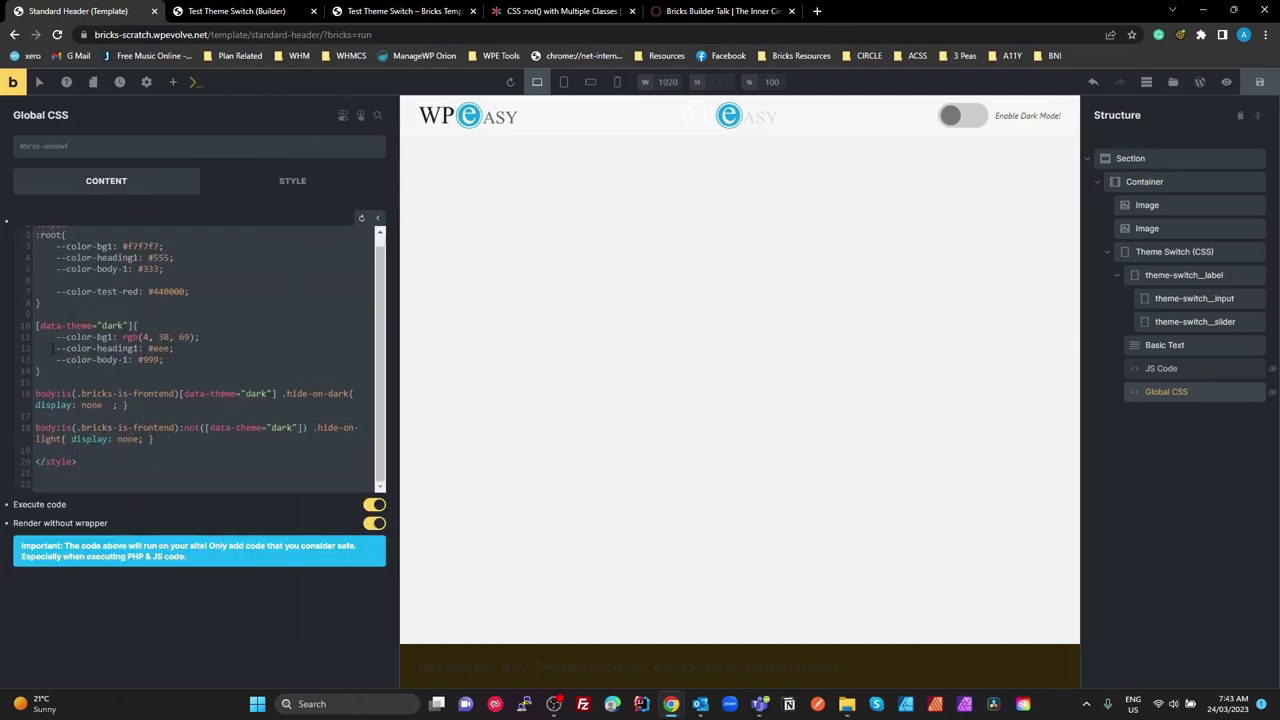
# Review the colour variable rules in lines 1–14 and zoom the browser to 110%.
pyautogui.click(50, 360)
pyautogui.moveTo(50, 359); pyautogui.dragTo(18, 228)
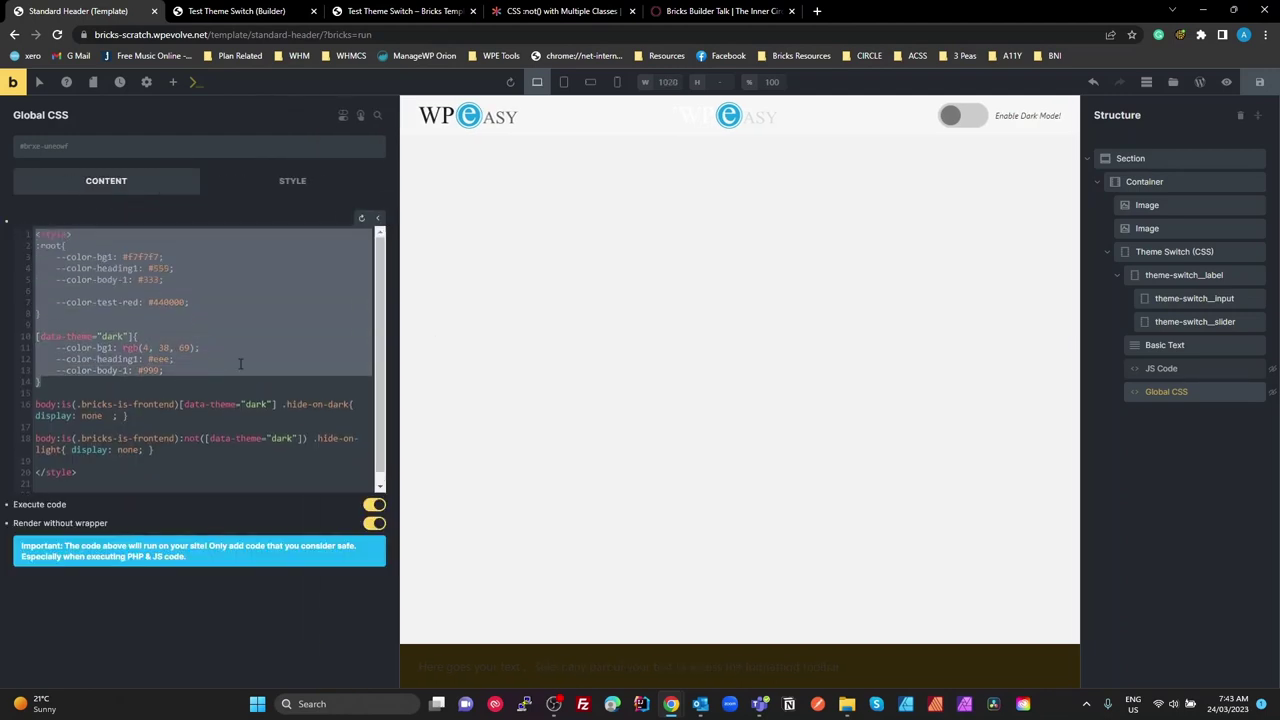
pyautogui.click(271, 349)
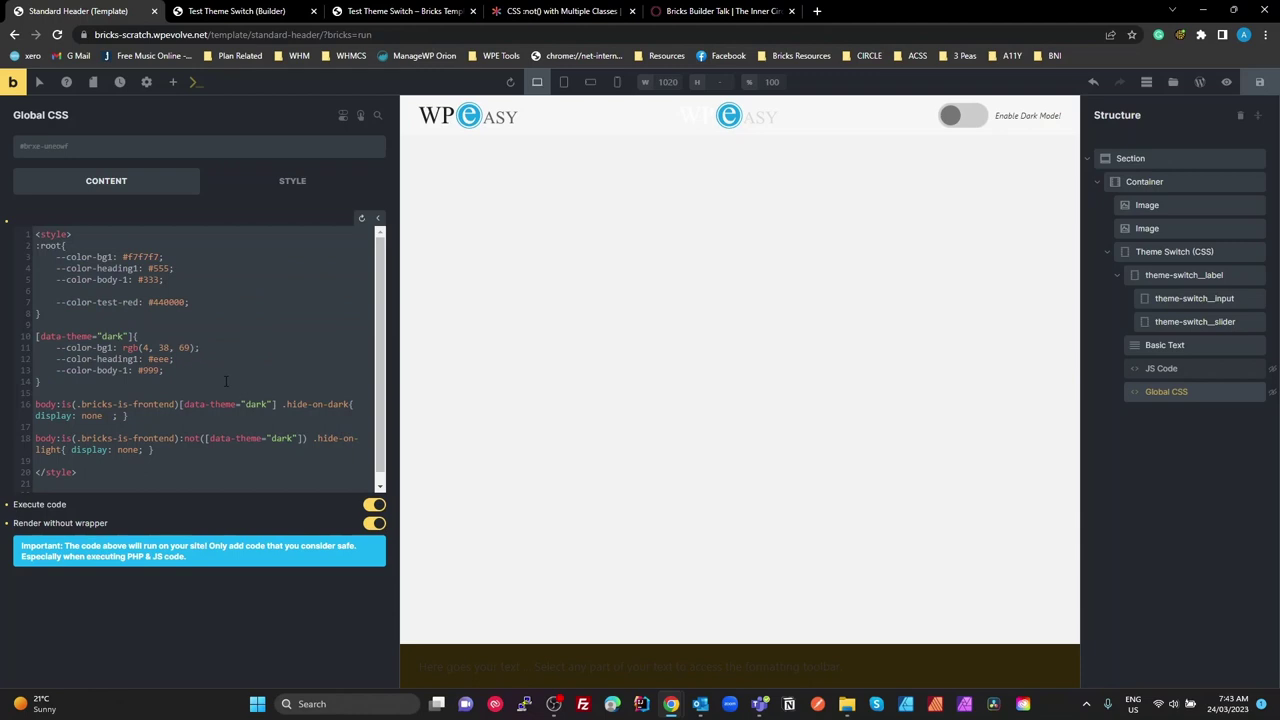
pyautogui.scroll(-1, 226, 381)
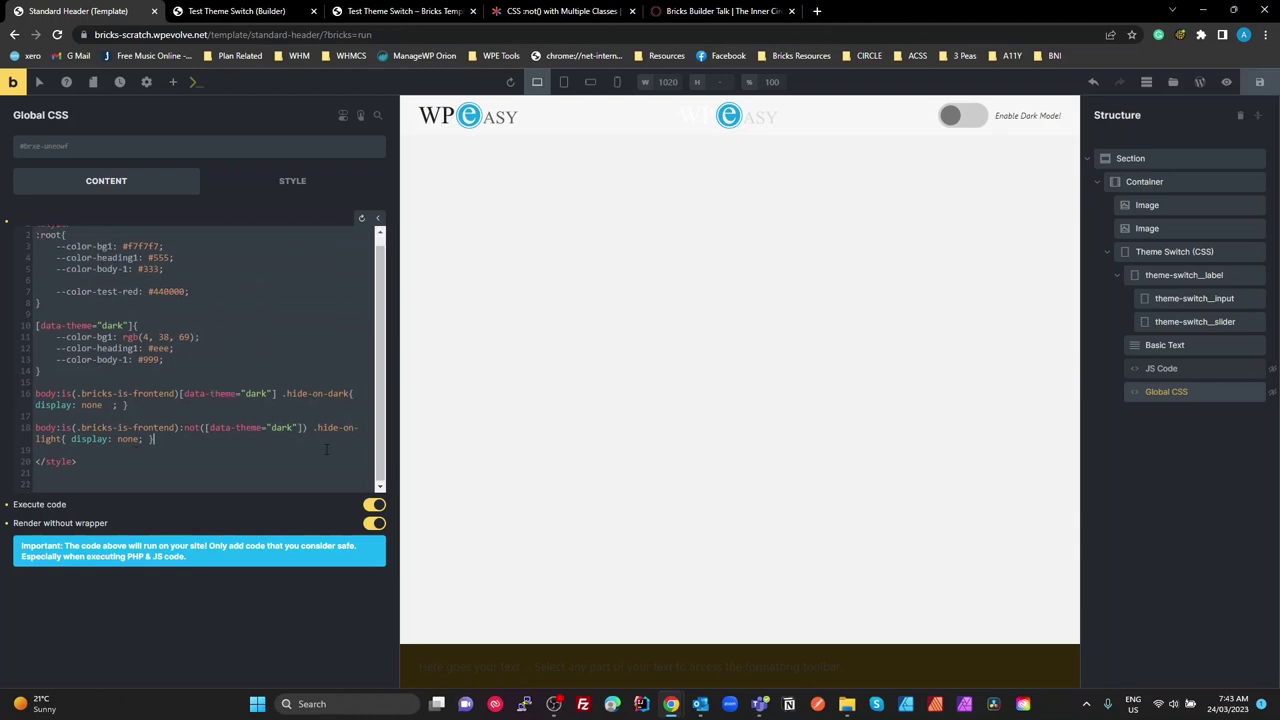
pyautogui.hotkey('ctrl', '+')
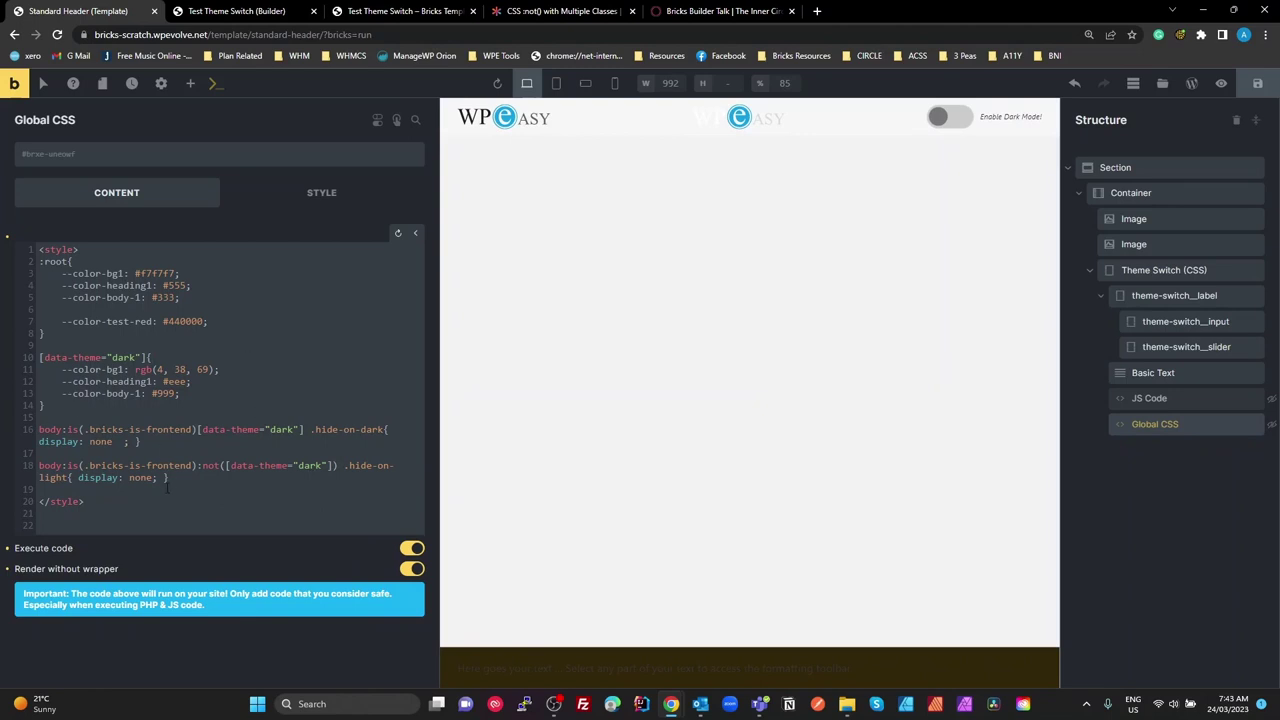
pyautogui.doubleClick(45, 429)
pyautogui.doubleClick(73, 429)
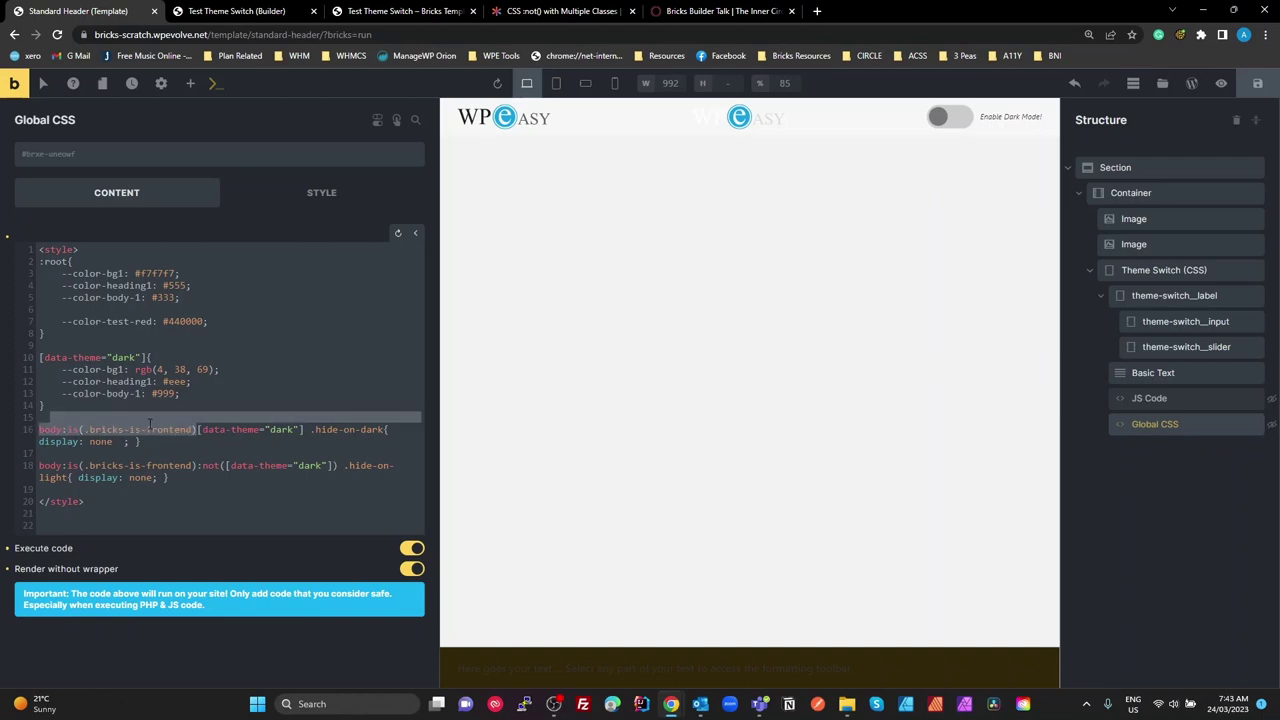
pyautogui.moveTo(196, 429); pyautogui.dragTo(80, 429)
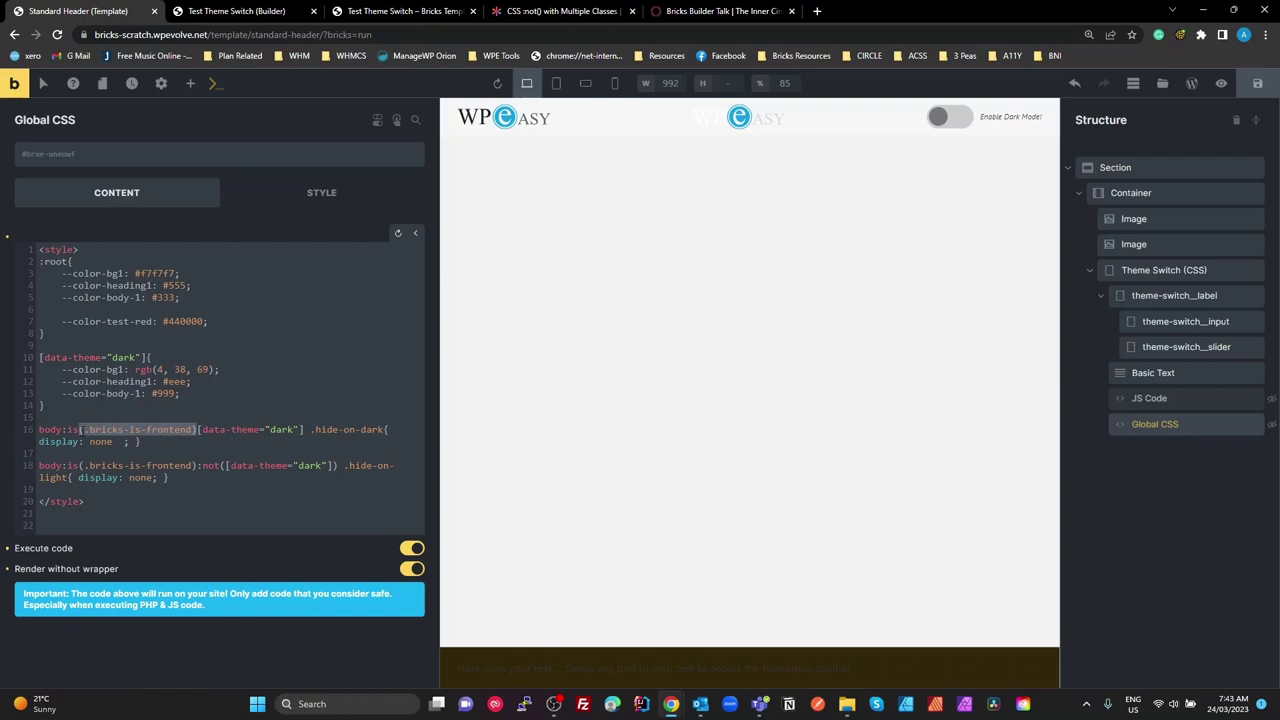
pyautogui.click(116, 429)
pyautogui.tripleClick(195, 429)
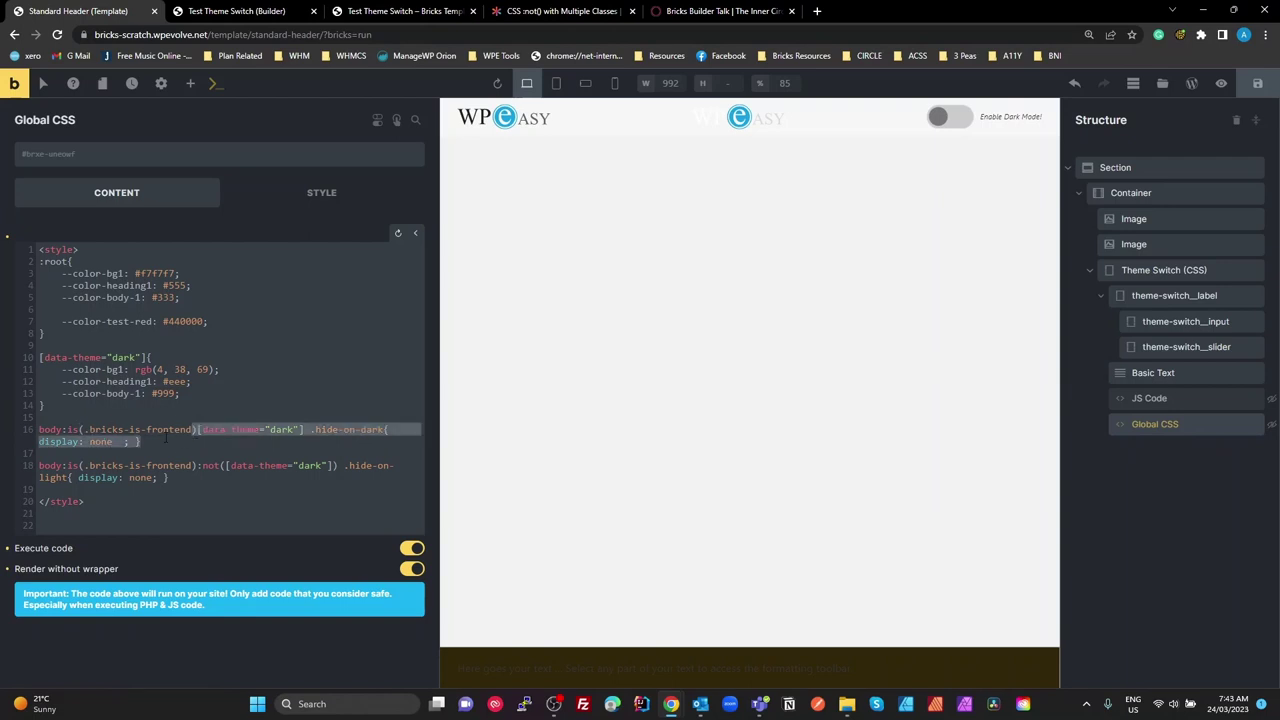
pyautogui.moveTo(193, 429); pyautogui.dragTo(90, 429)
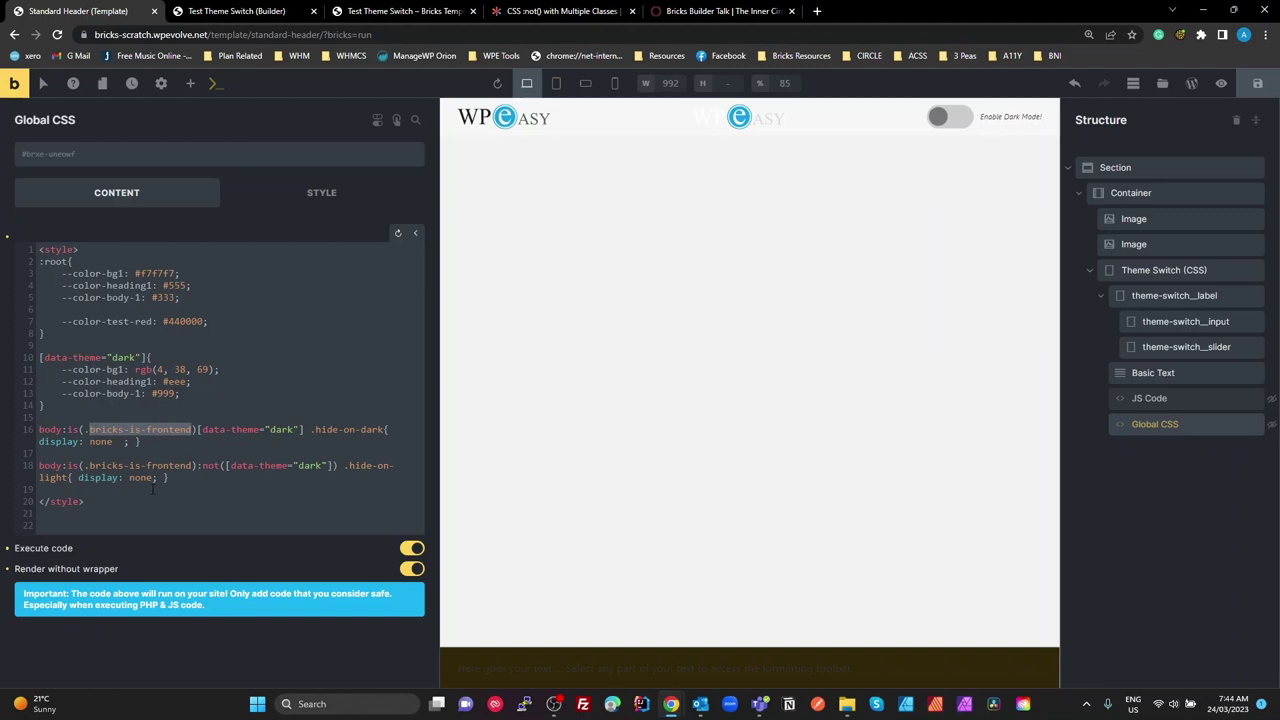
pyautogui.click(198, 429)
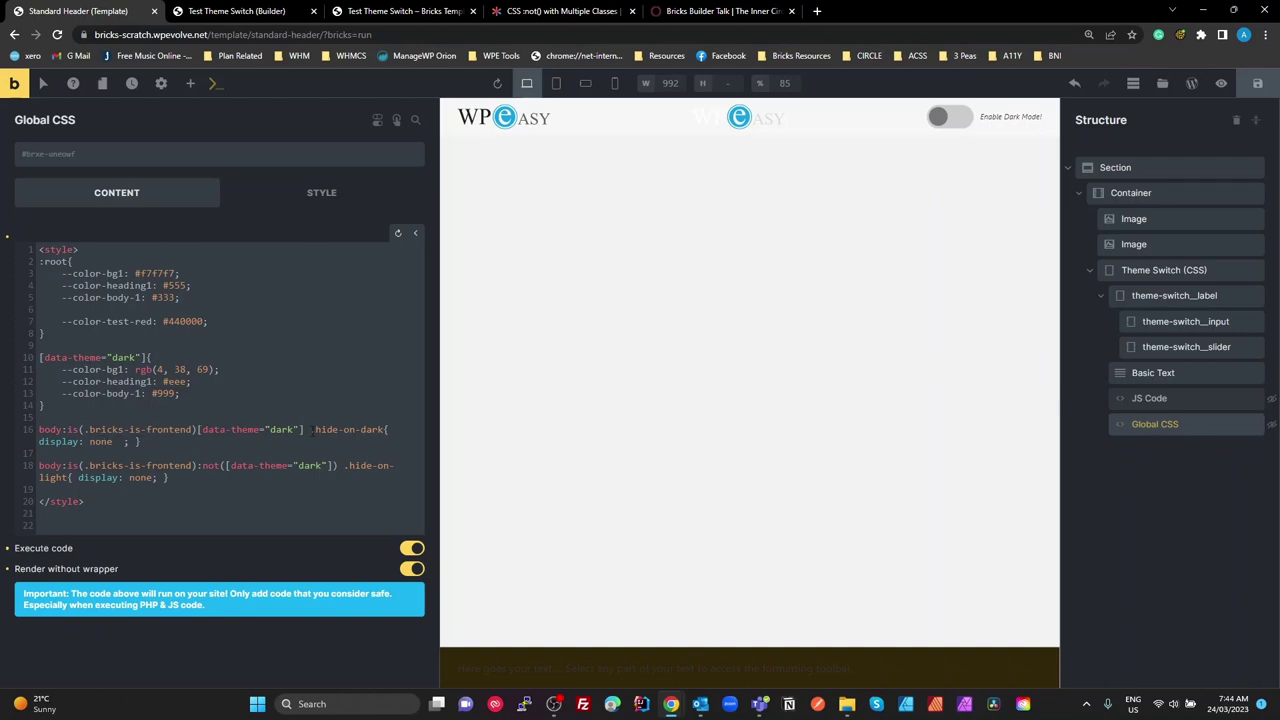
pyautogui.moveTo(304, 429); pyautogui.dragTo(200, 429)
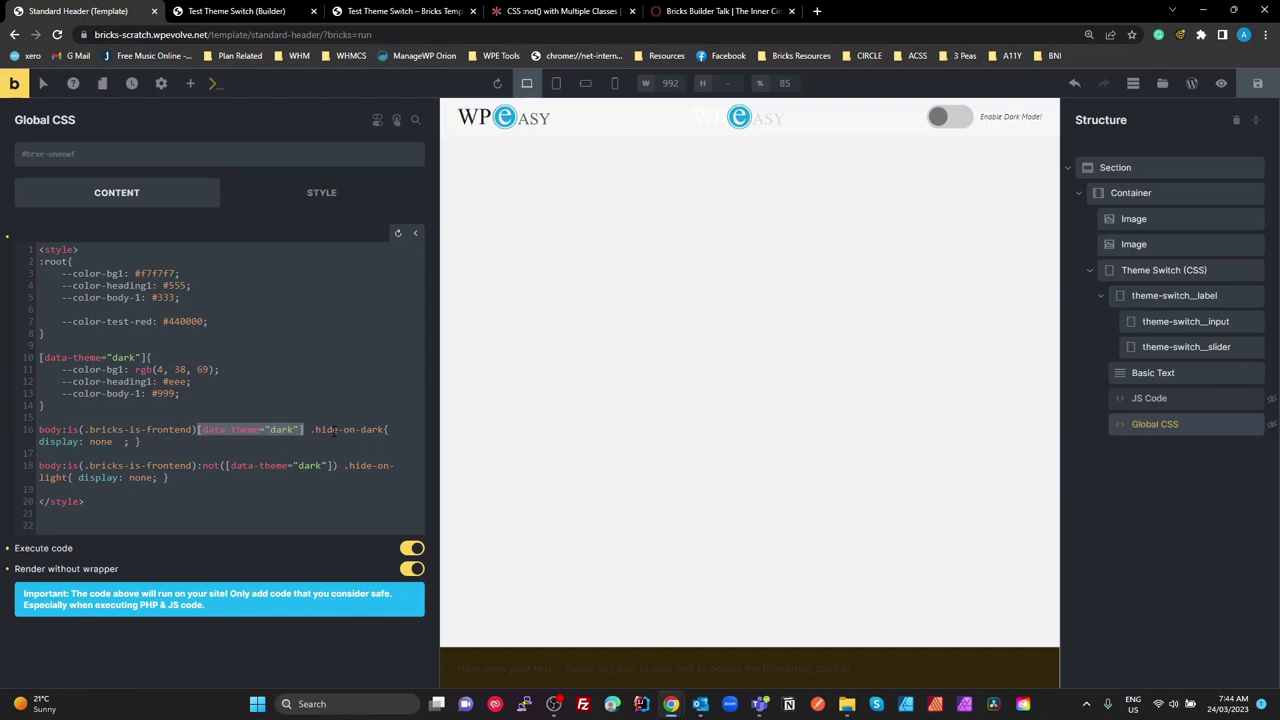
pyautogui.moveTo(316, 429); pyautogui.dragTo(380, 428)
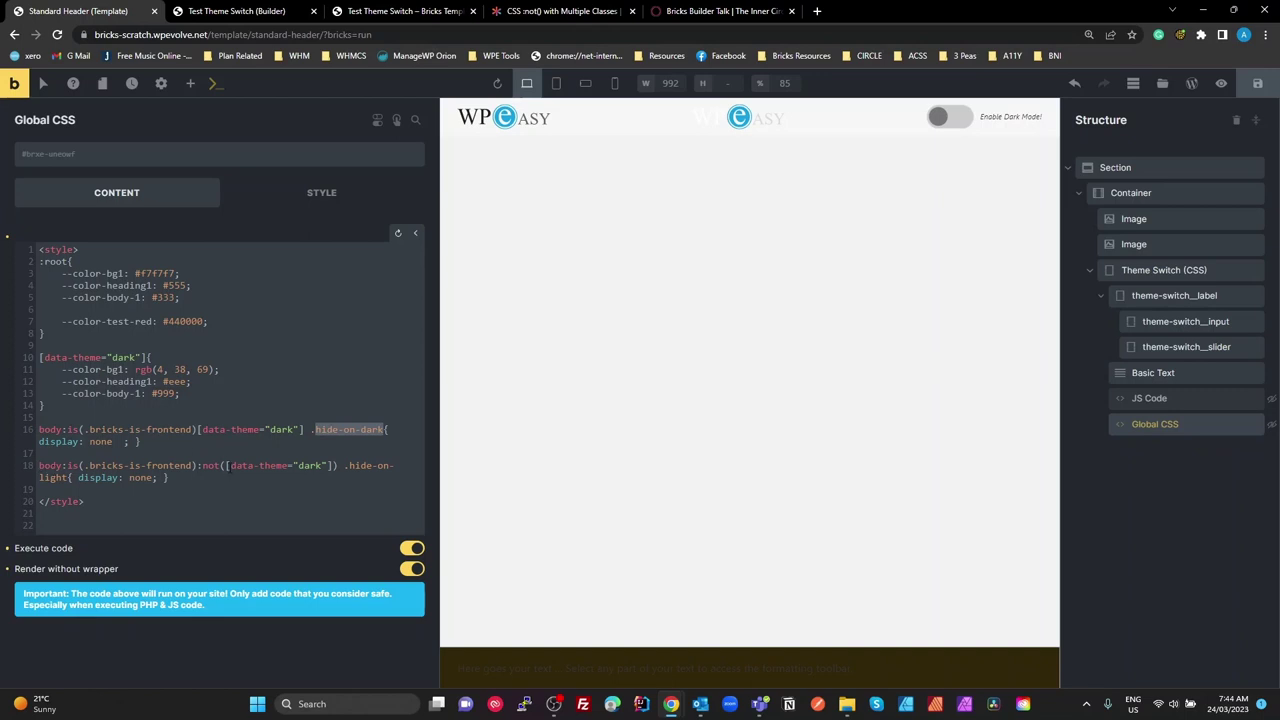
pyautogui.moveTo(226, 465); pyautogui.dragTo(103, 468)
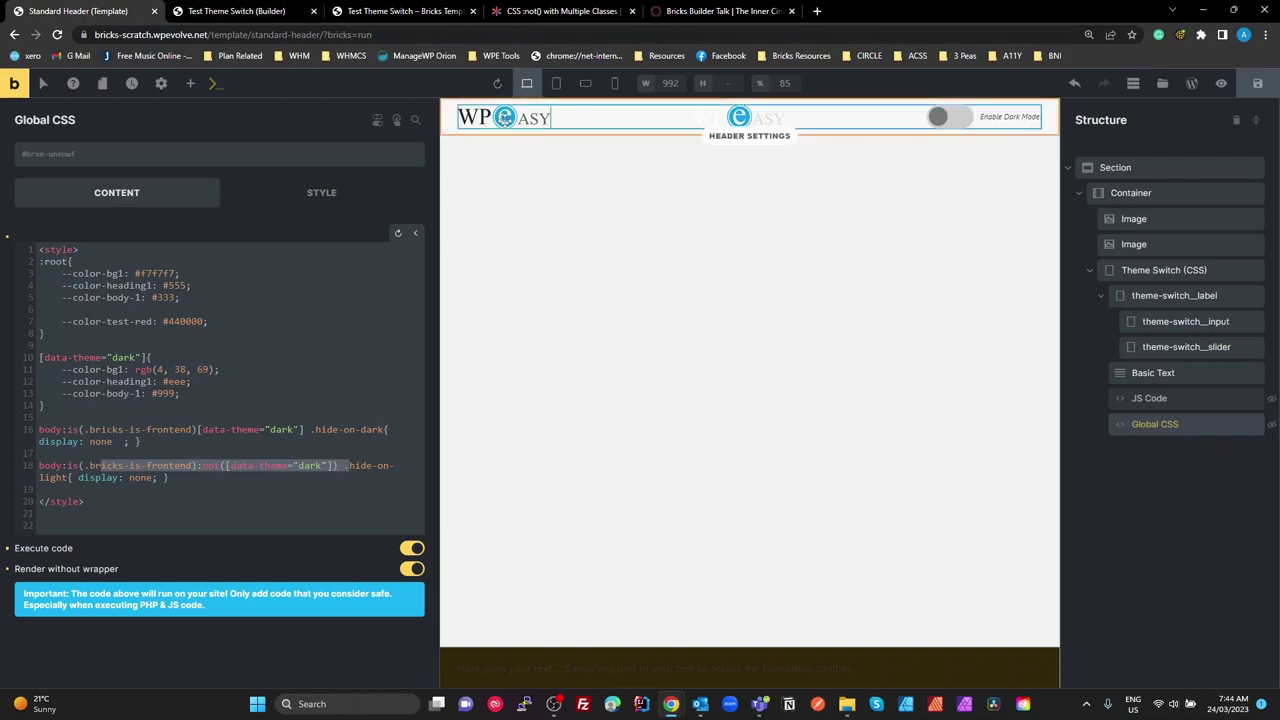
# Add a Logo element to the header using the WP Easy logo image.
pyautogui.click(505, 120)
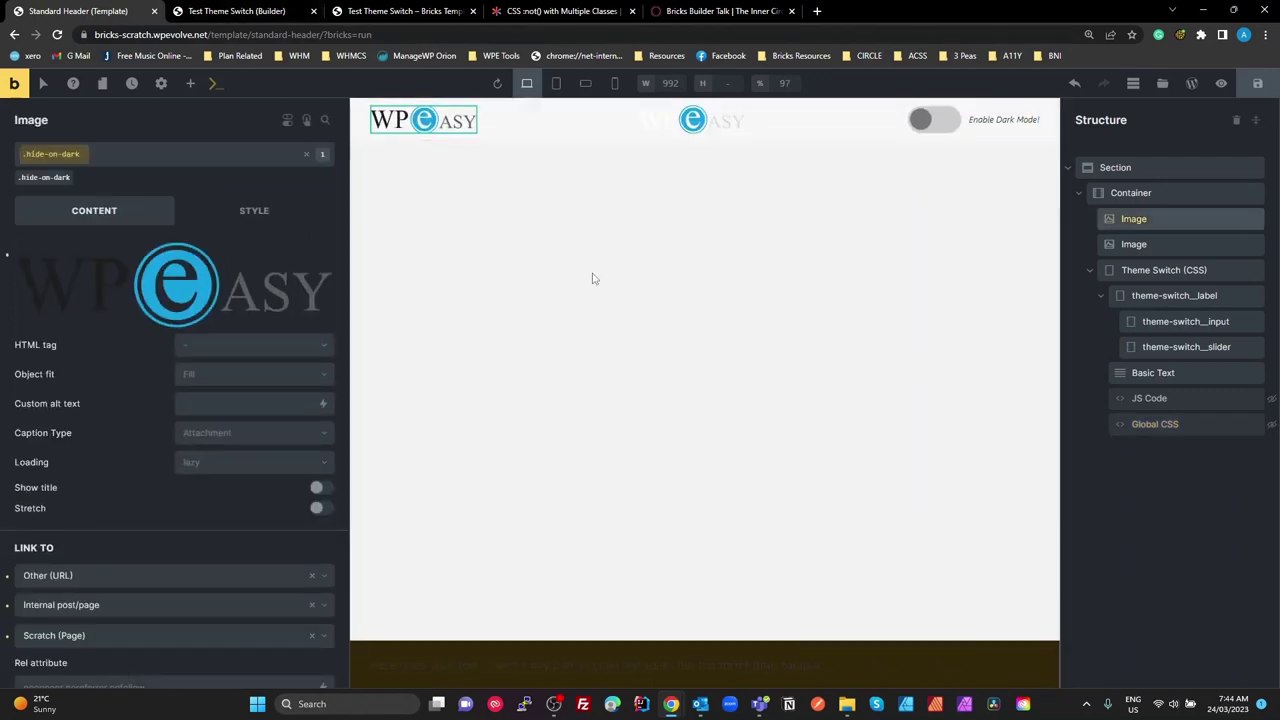
pyautogui.click(190, 83)
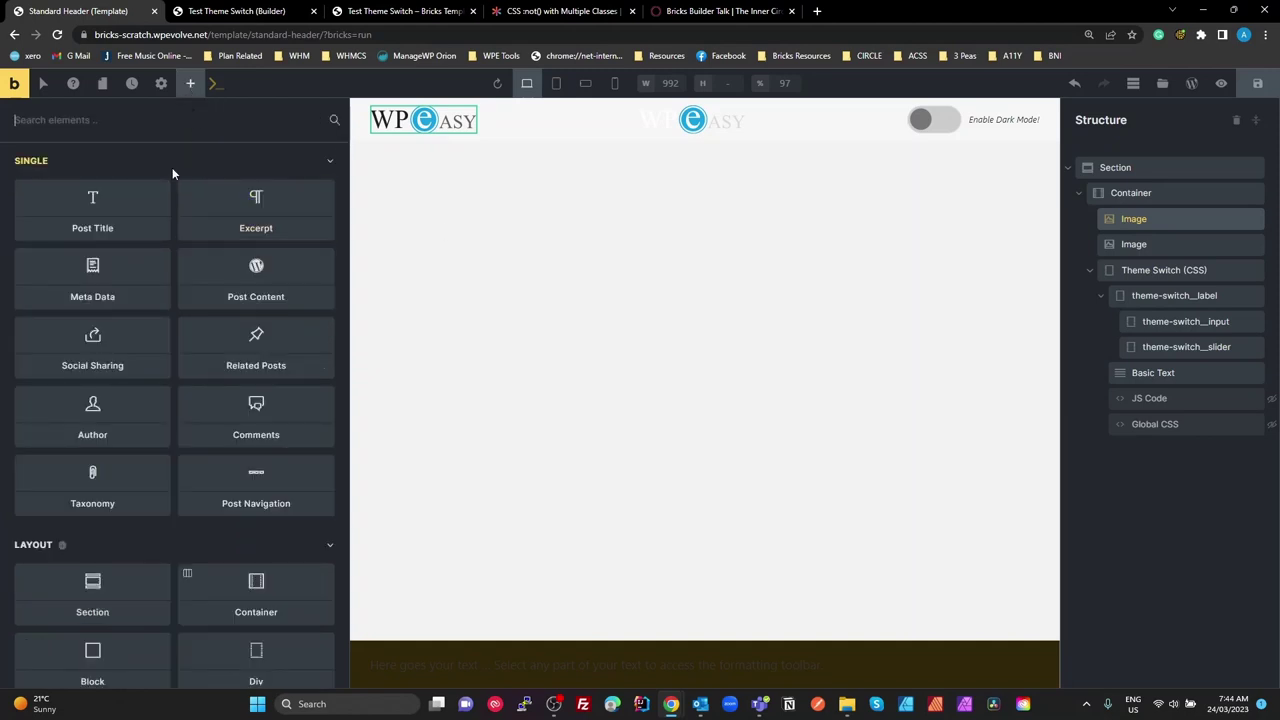
pyautogui.write('log')
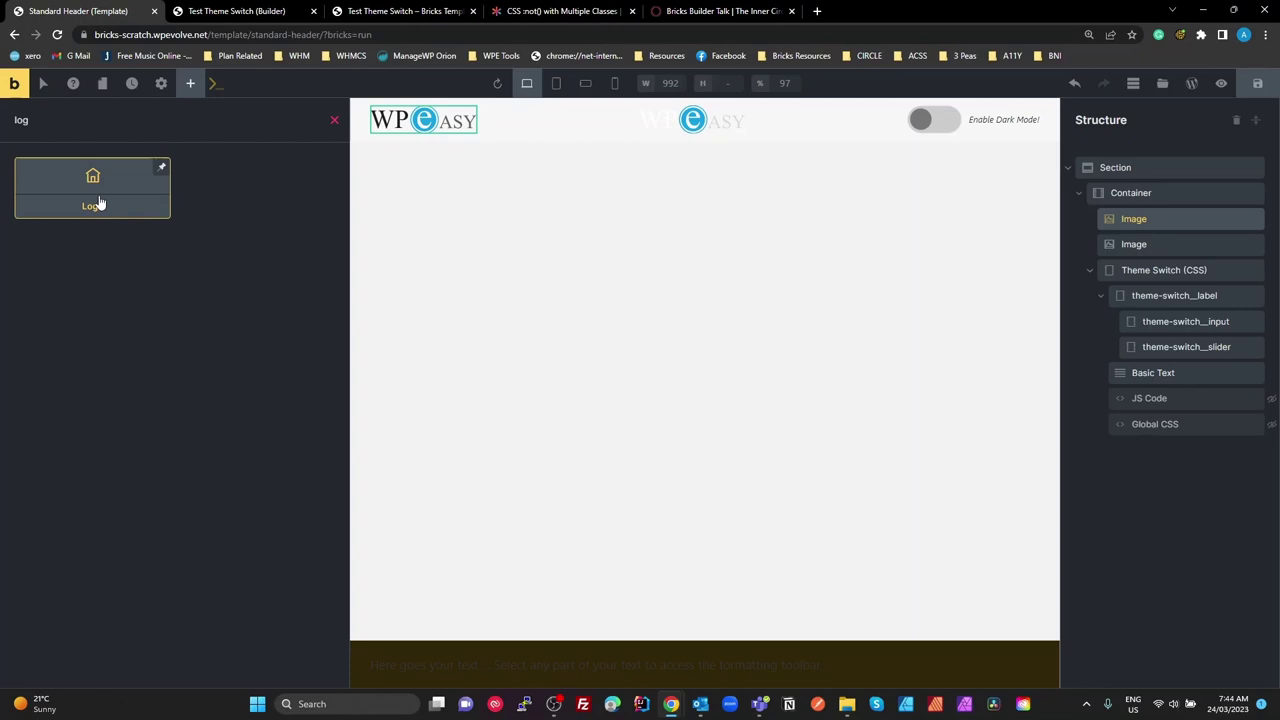
pyautogui.moveTo(98, 203); pyautogui.dragTo(598, 120)
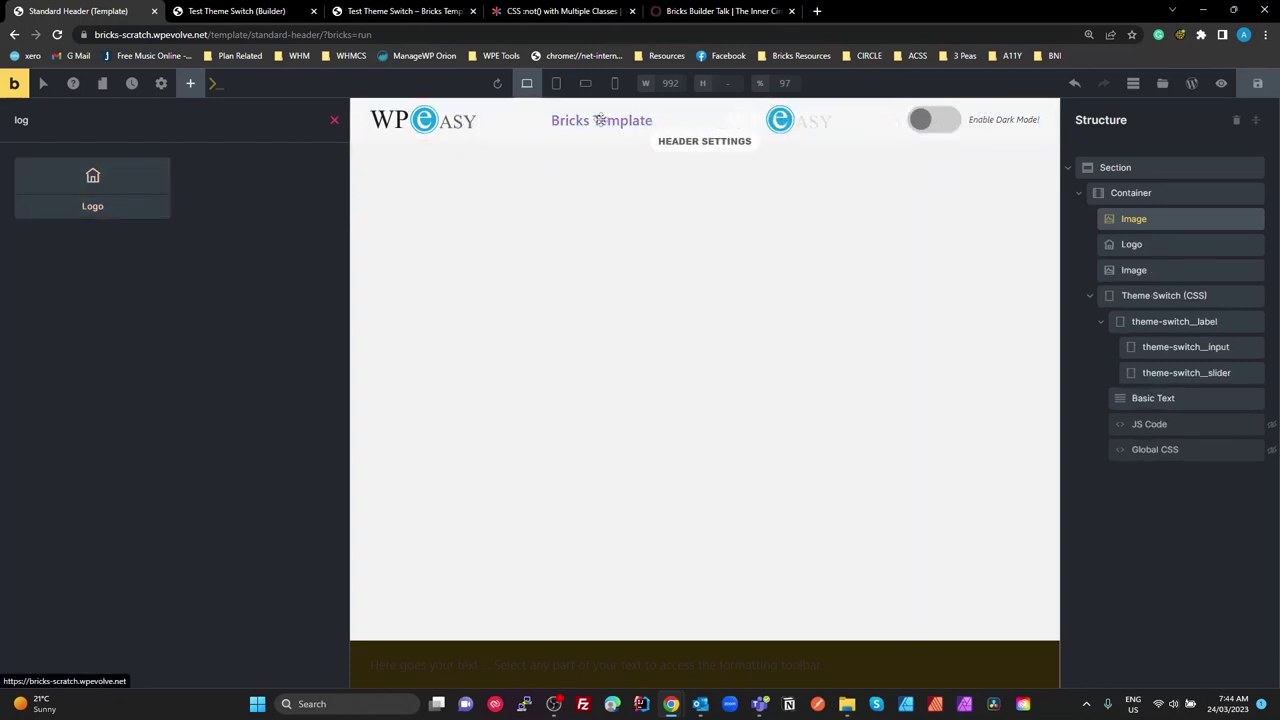
pyautogui.click(172, 278)
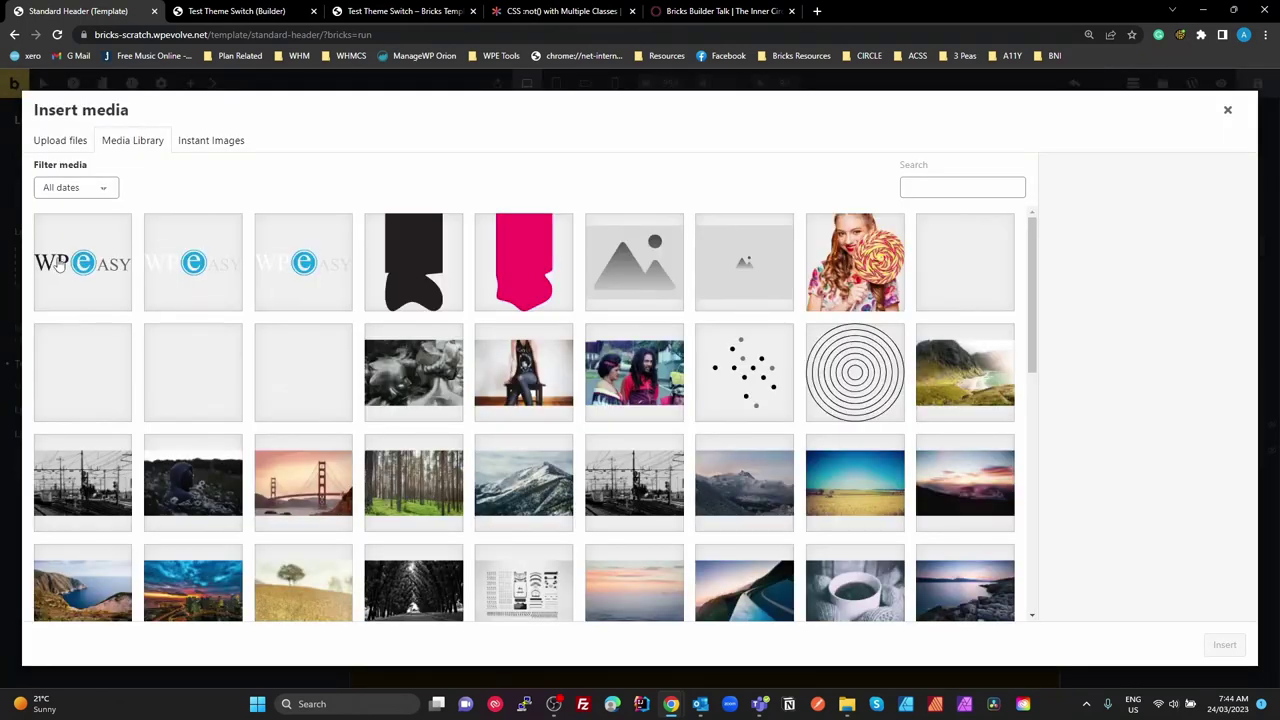
pyautogui.click(59, 265)
pyautogui.click(1224, 644)
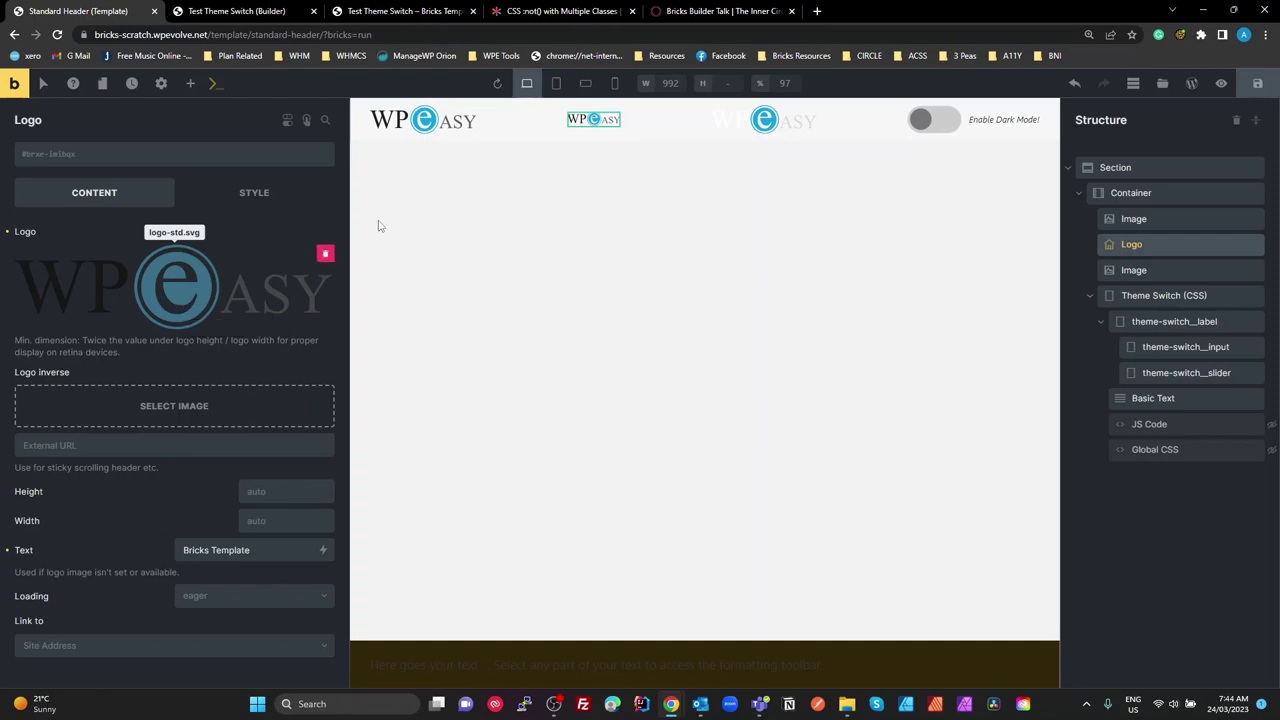
# Duplicate the logo, set the copy to logo-on-black, then delete the extra middle Logo.
pyautogui.rightClick(597, 117)
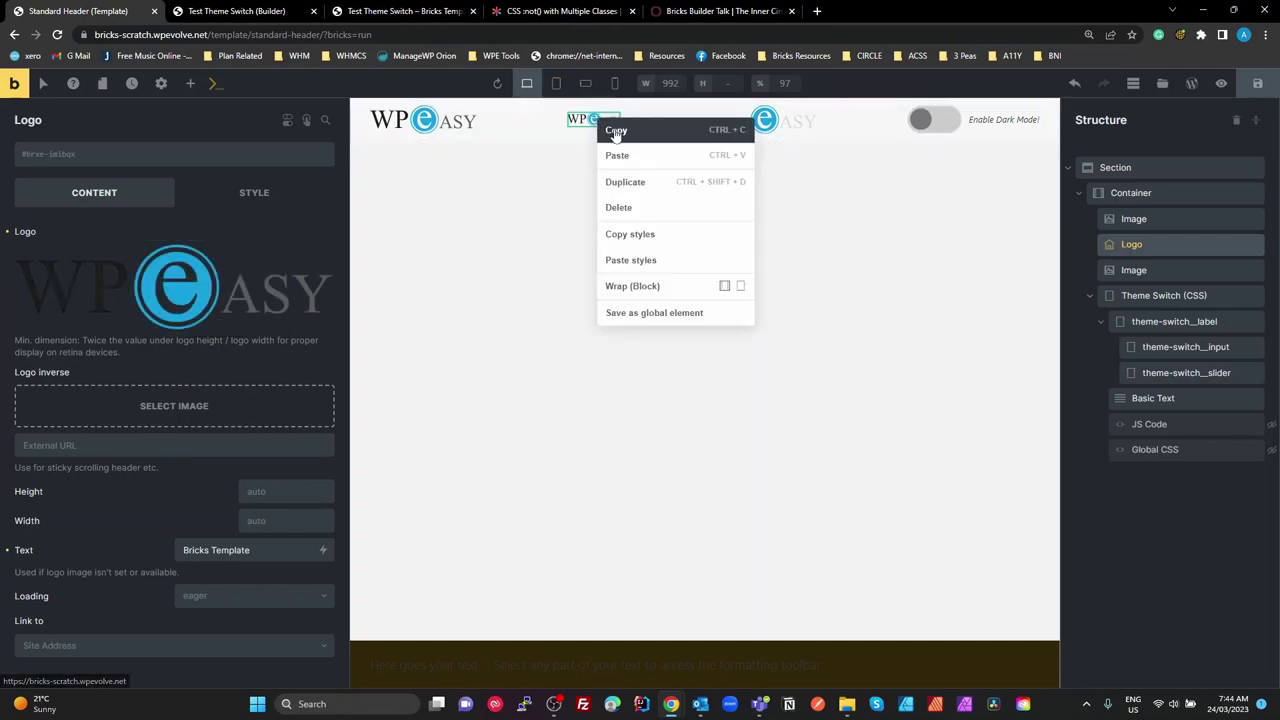
pyautogui.click(640, 182)
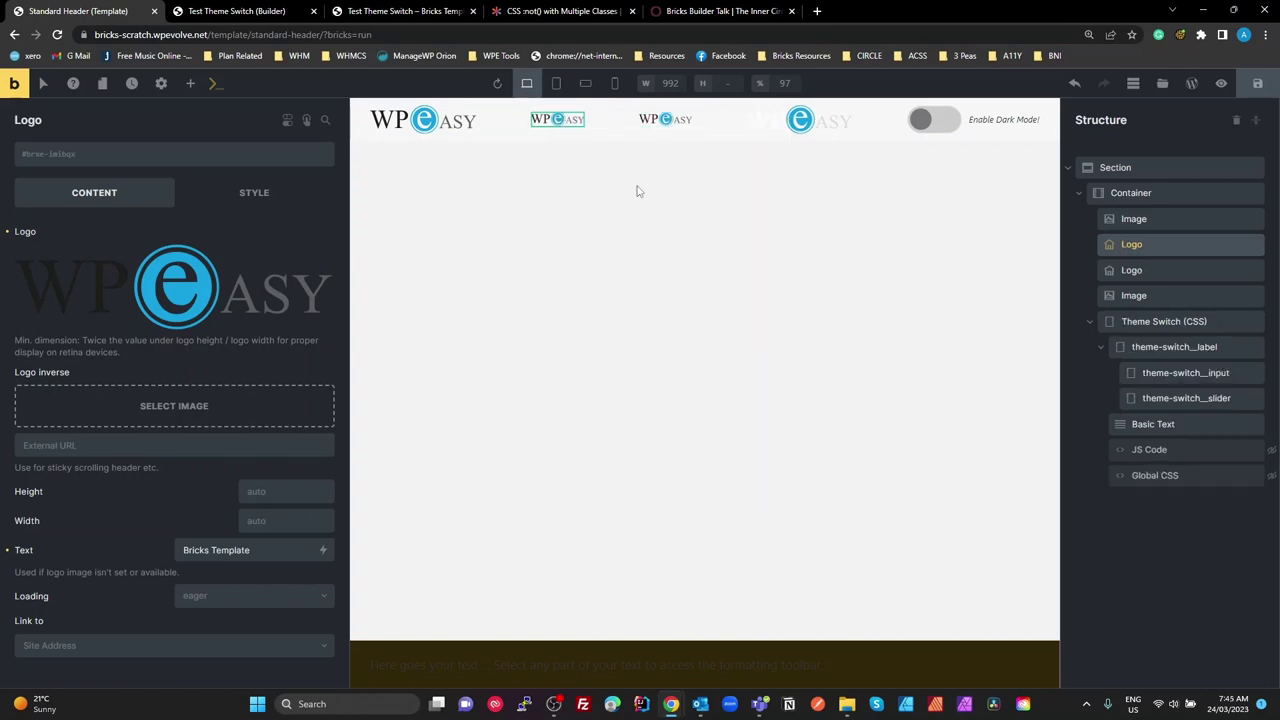
pyautogui.click(665, 119)
pyautogui.click(202, 280)
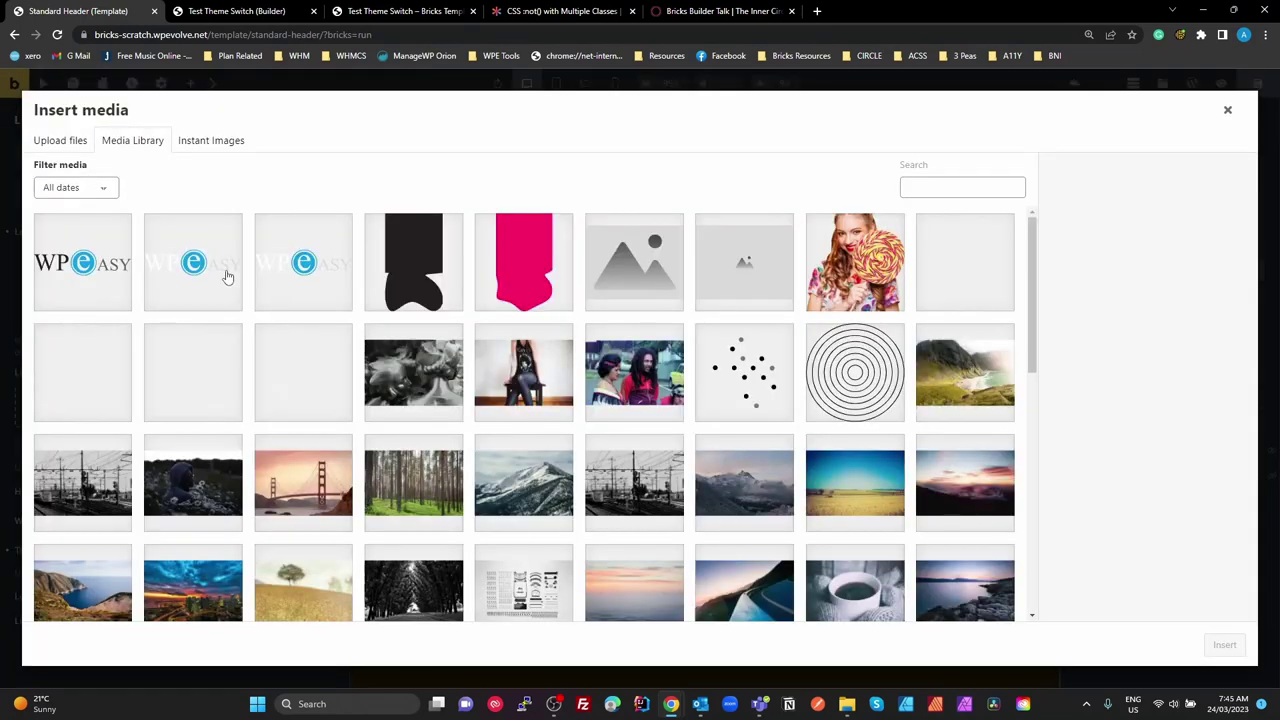
pyautogui.click(212, 268)
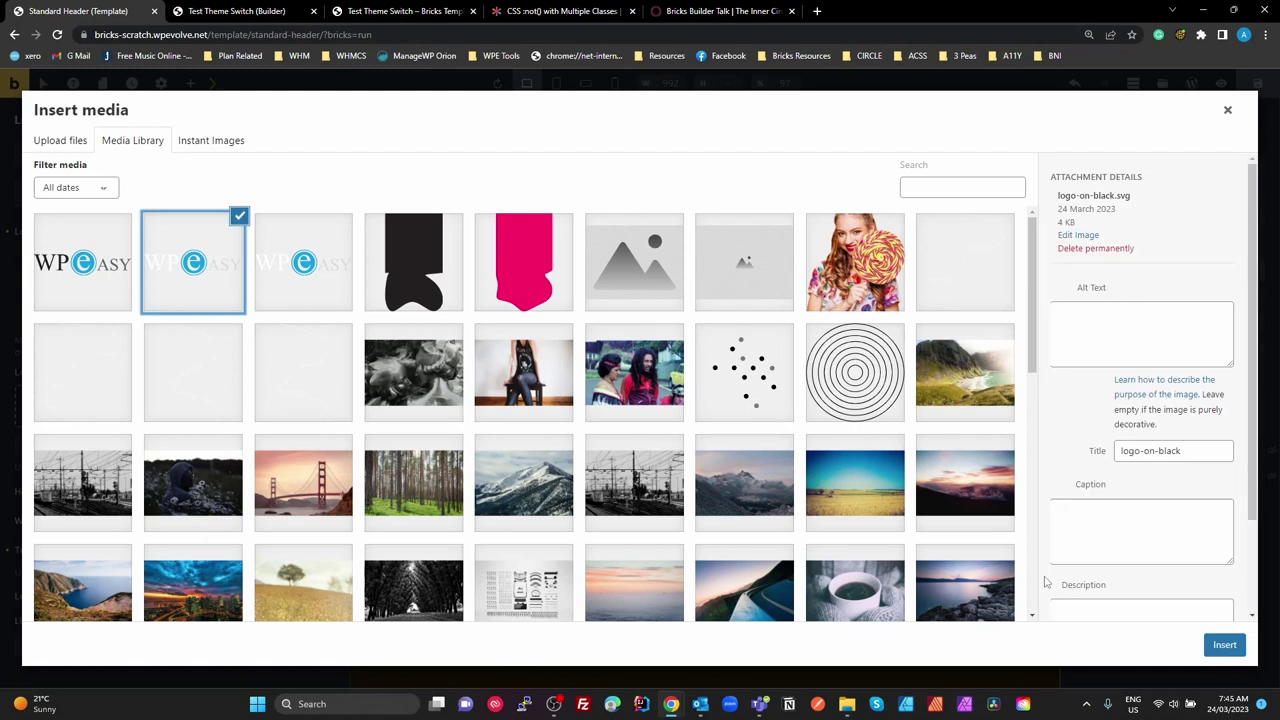
pyautogui.click(1222, 646)
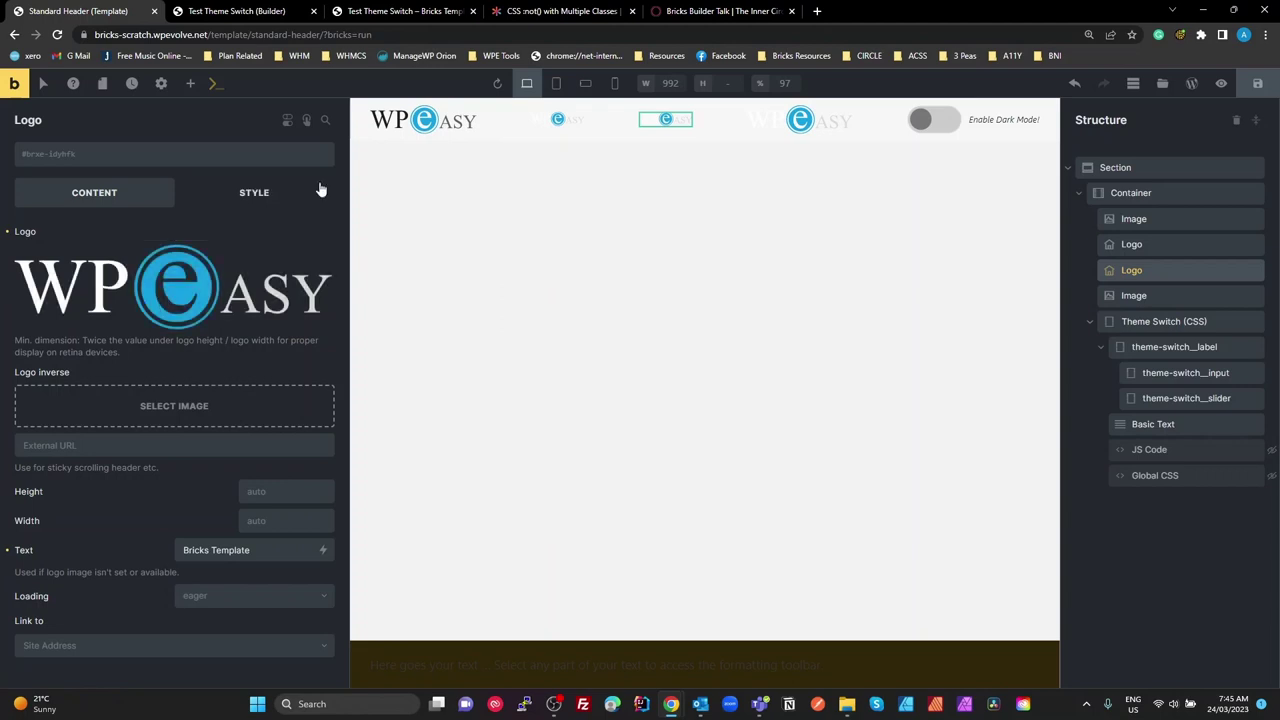
pyautogui.rightClick(670, 119)
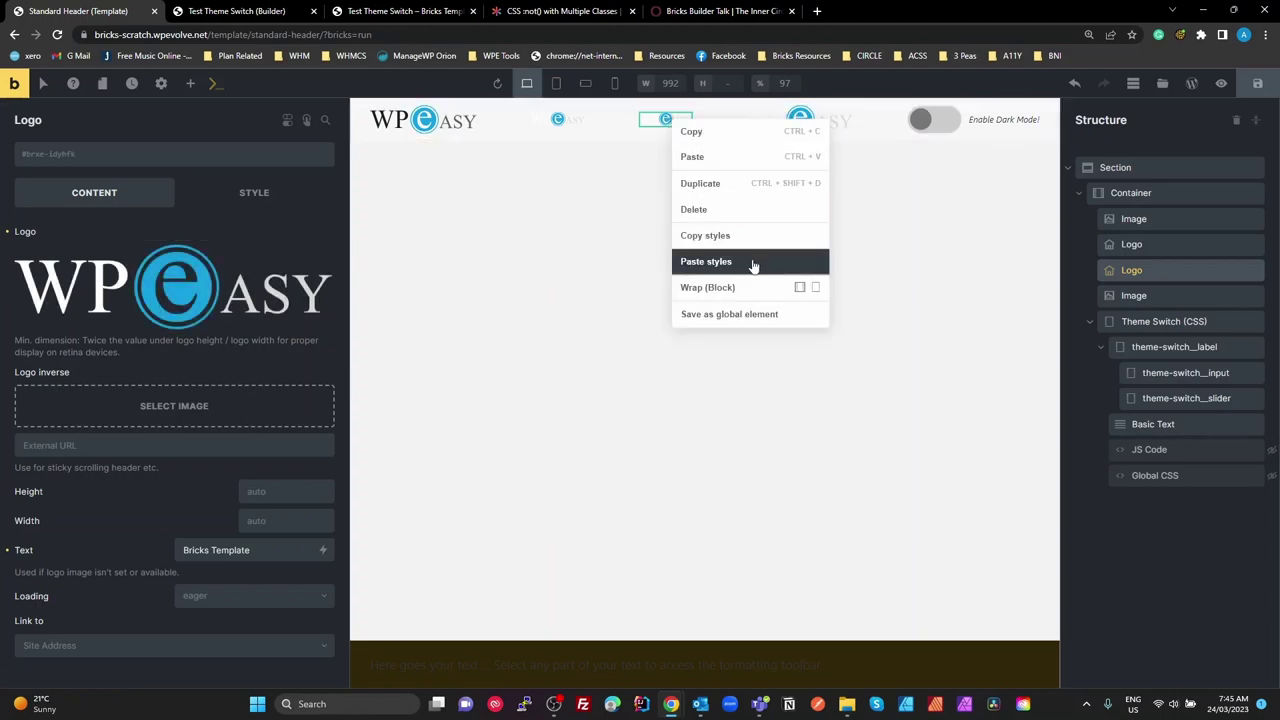
pyautogui.click(713, 209)
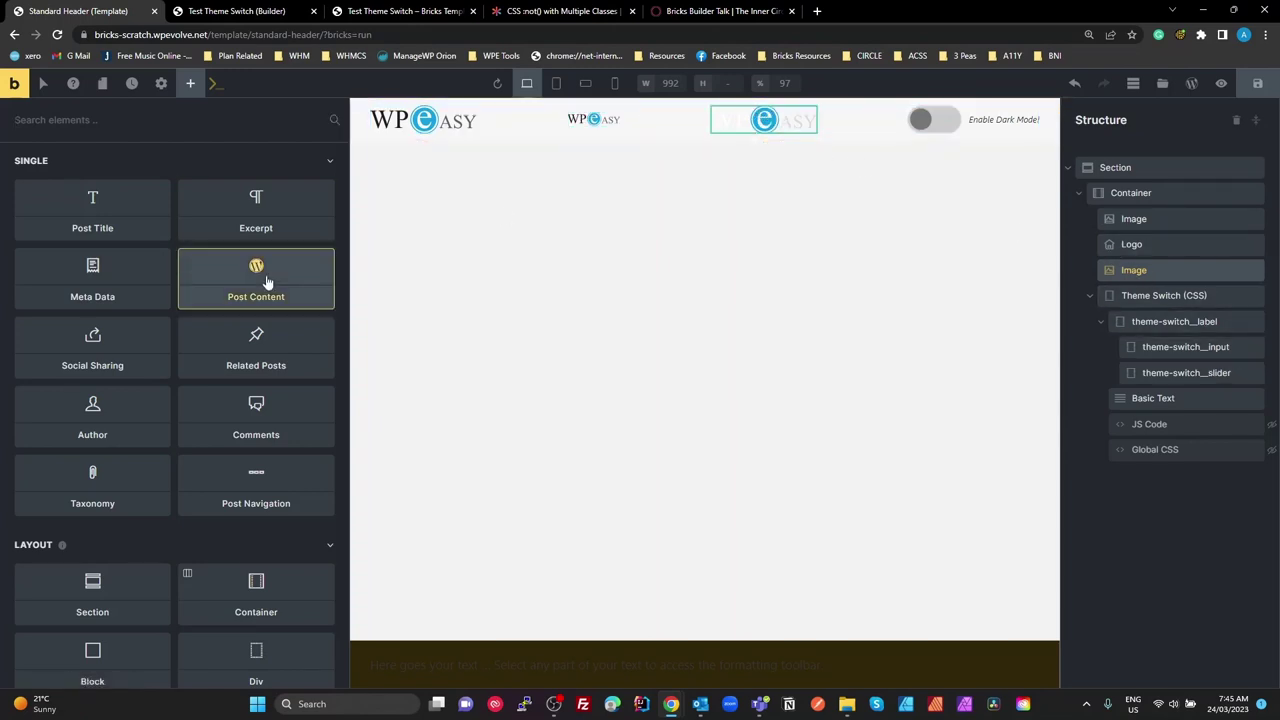
# Set the third header Image to the standard dark-text WP Easy logo from the Media Library.
pyautogui.click(606, 128)
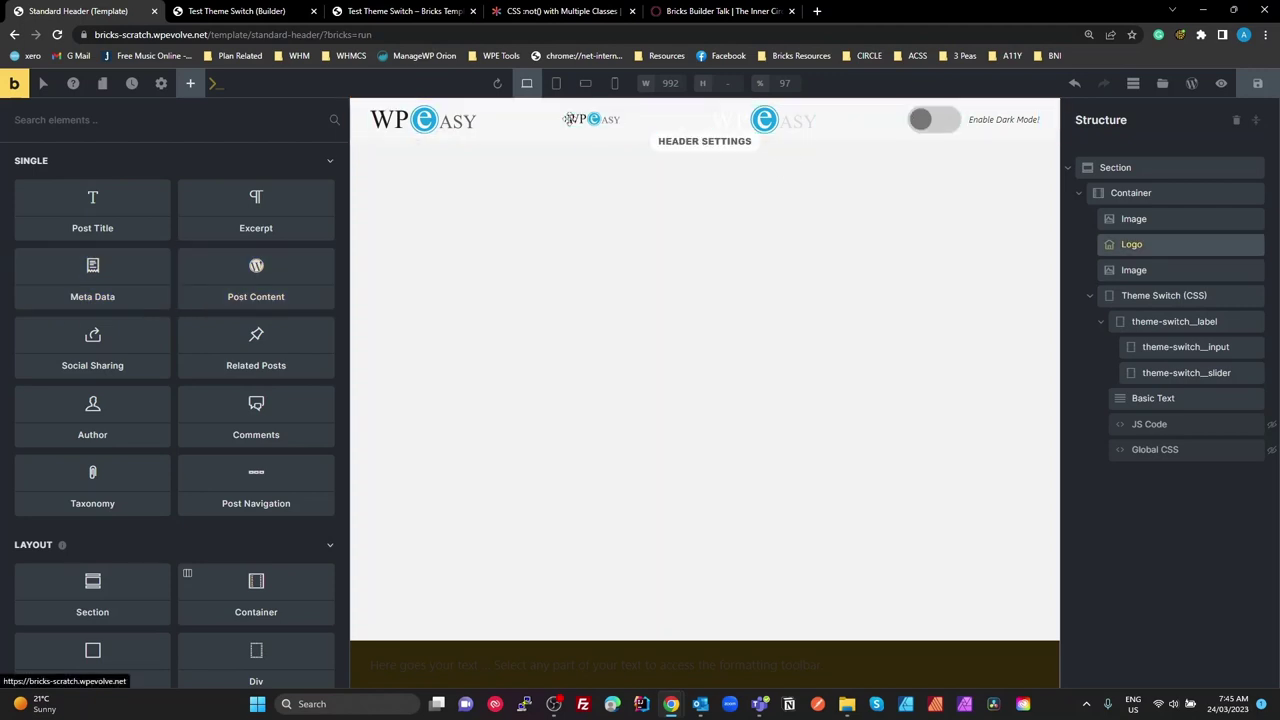
pyautogui.click(1128, 270)
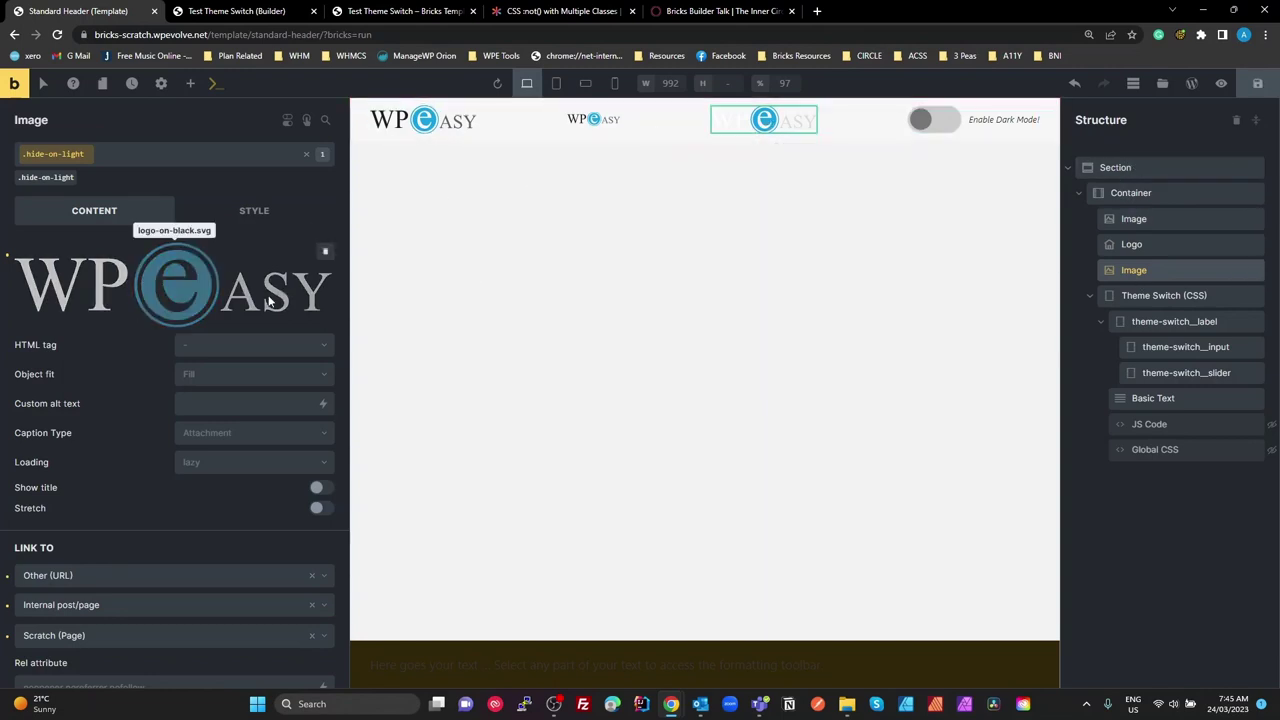
pyautogui.click(211, 300)
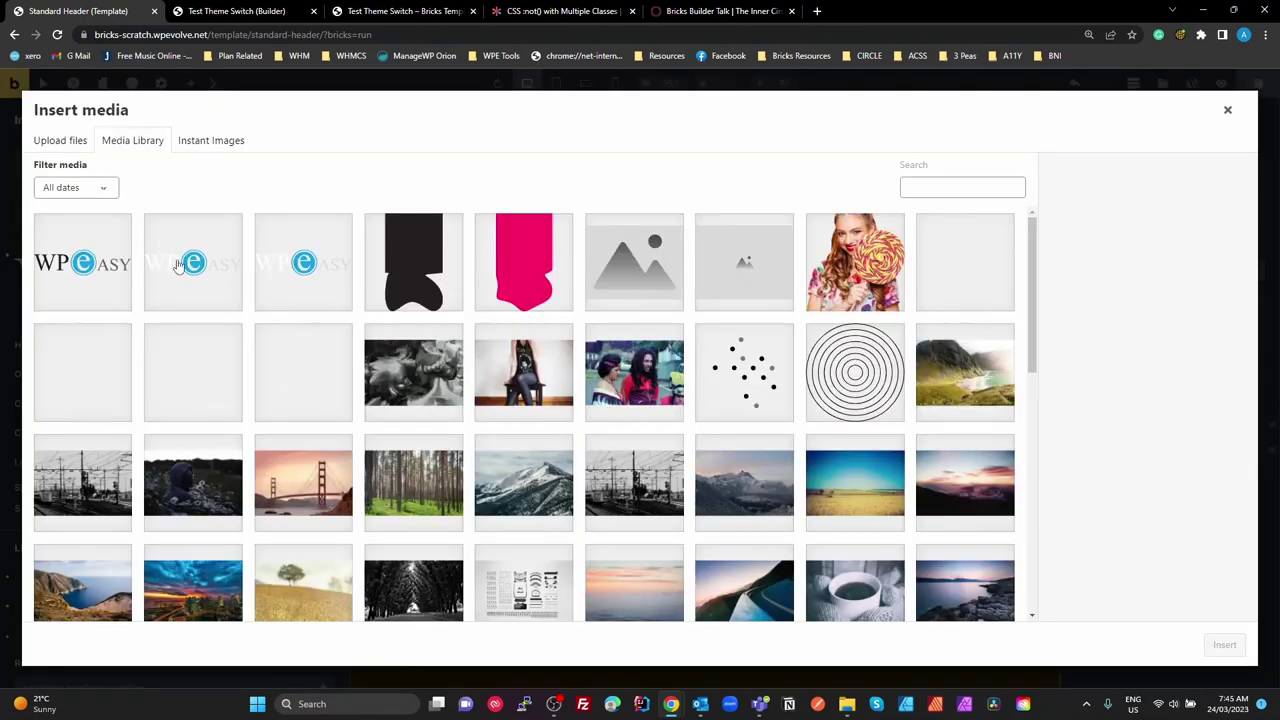
pyautogui.click(100, 263)
pyautogui.click(1222, 648)
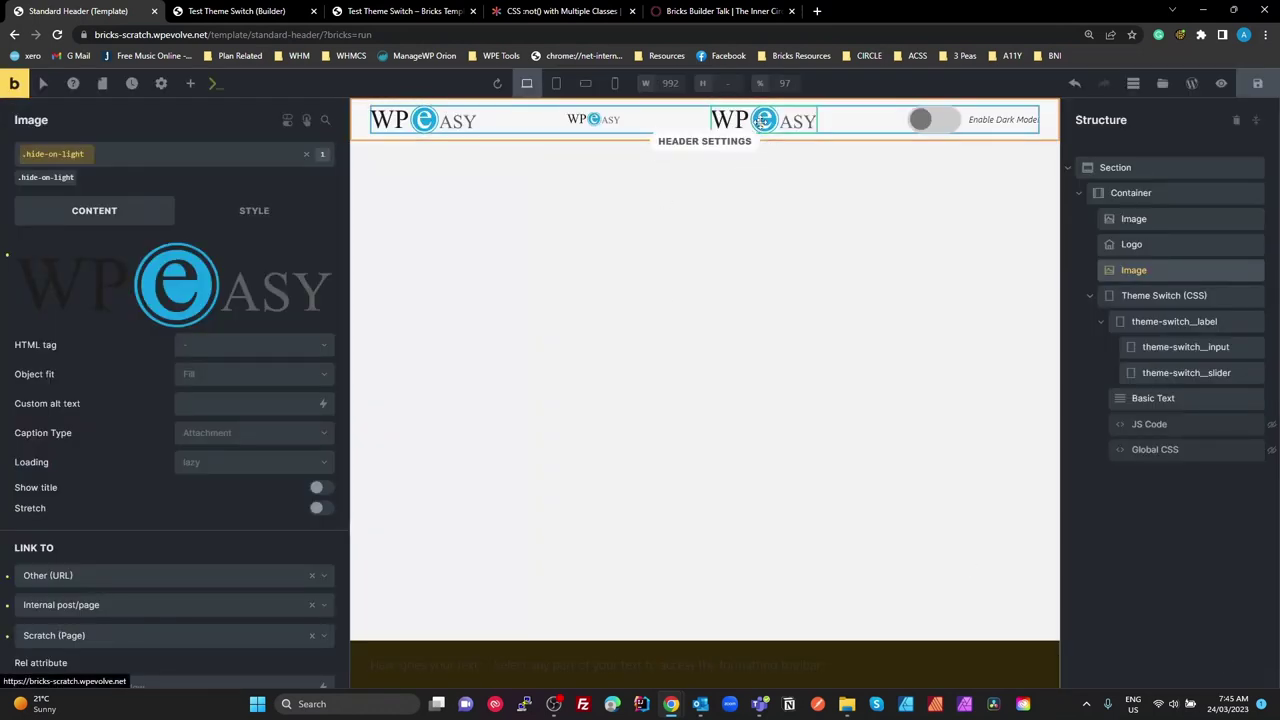
# Delete the remaining Logo element from the Structure panel, leaving two Image elements.
pyautogui.rightClick(762, 121)
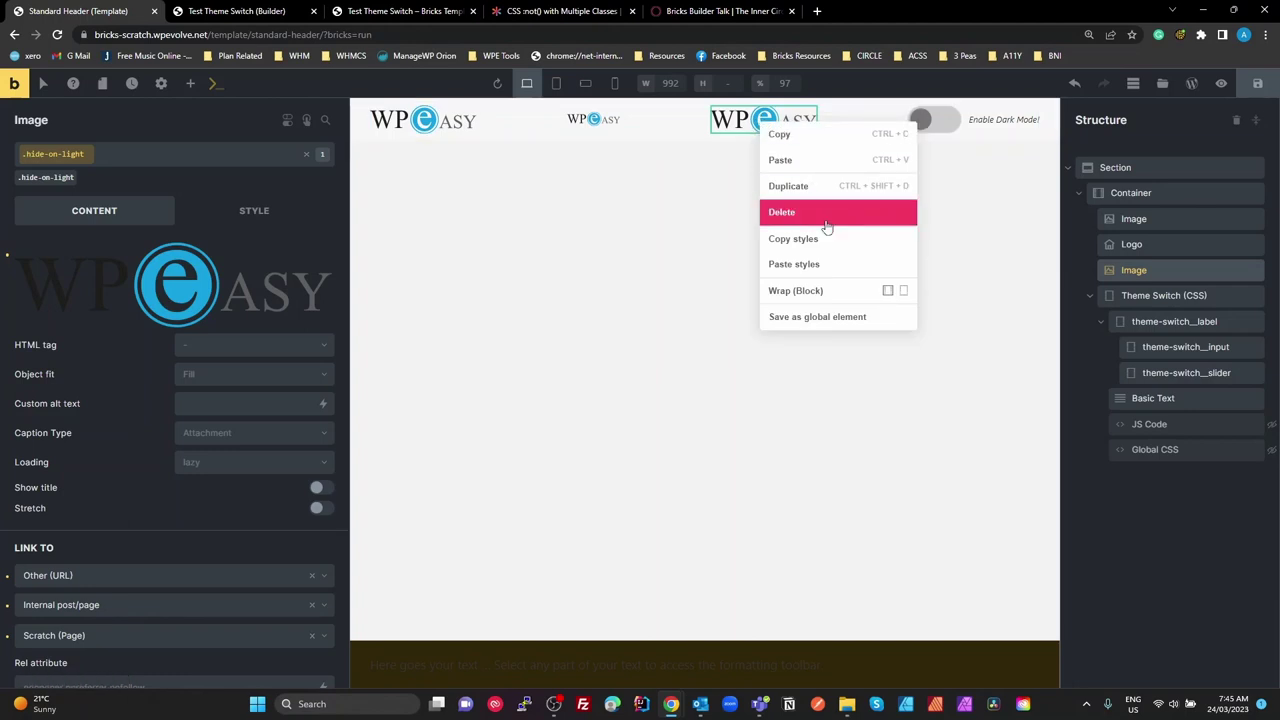
pyautogui.click(1135, 244)
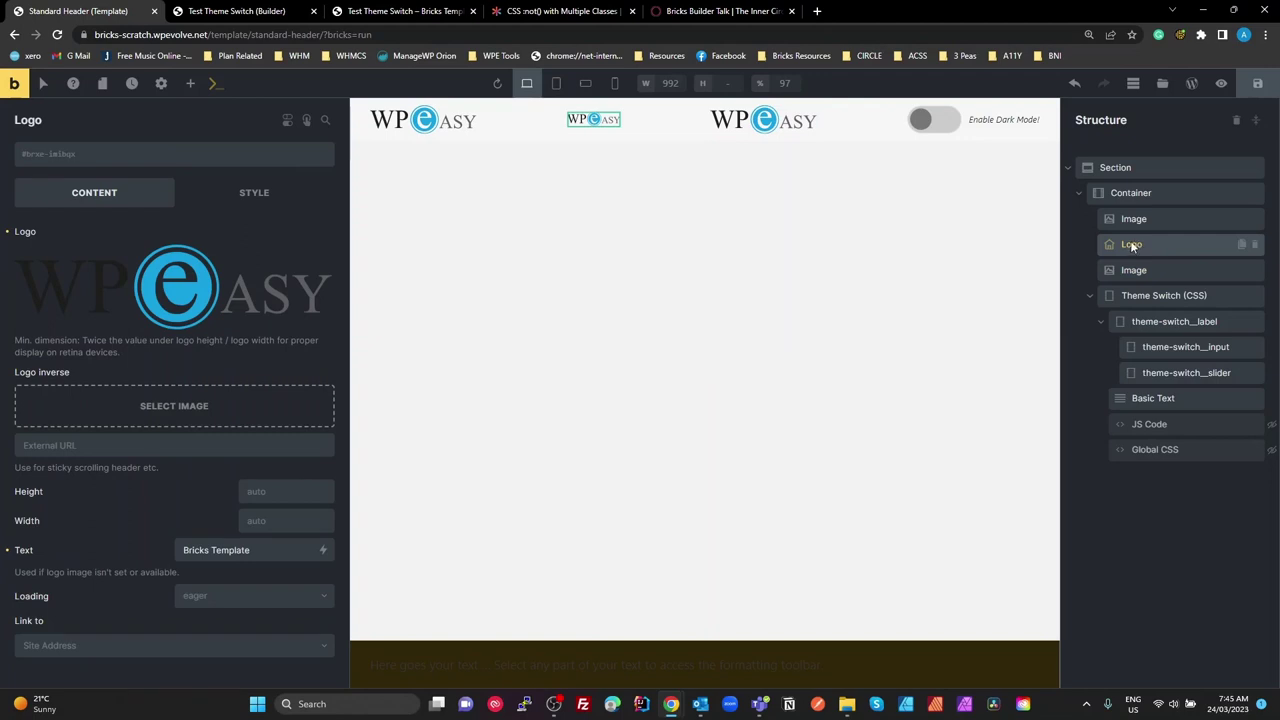
pyautogui.rightClick(1131, 245)
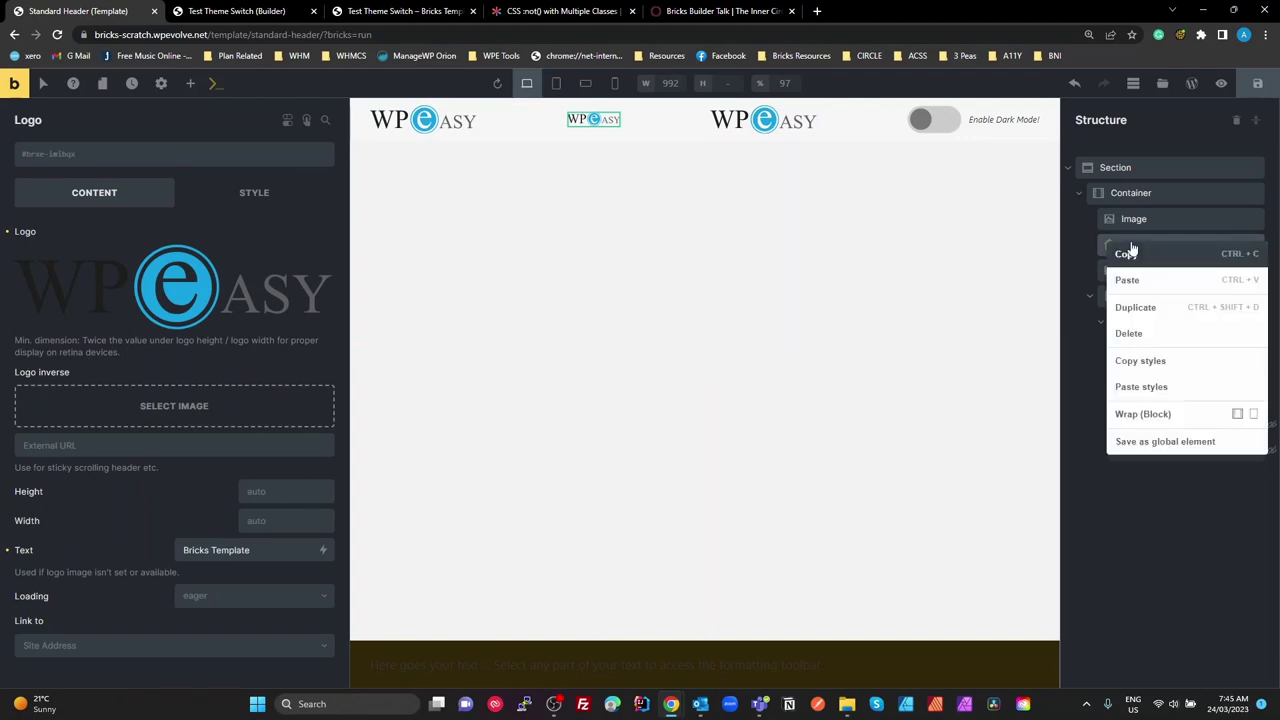
pyautogui.click(1140, 334)
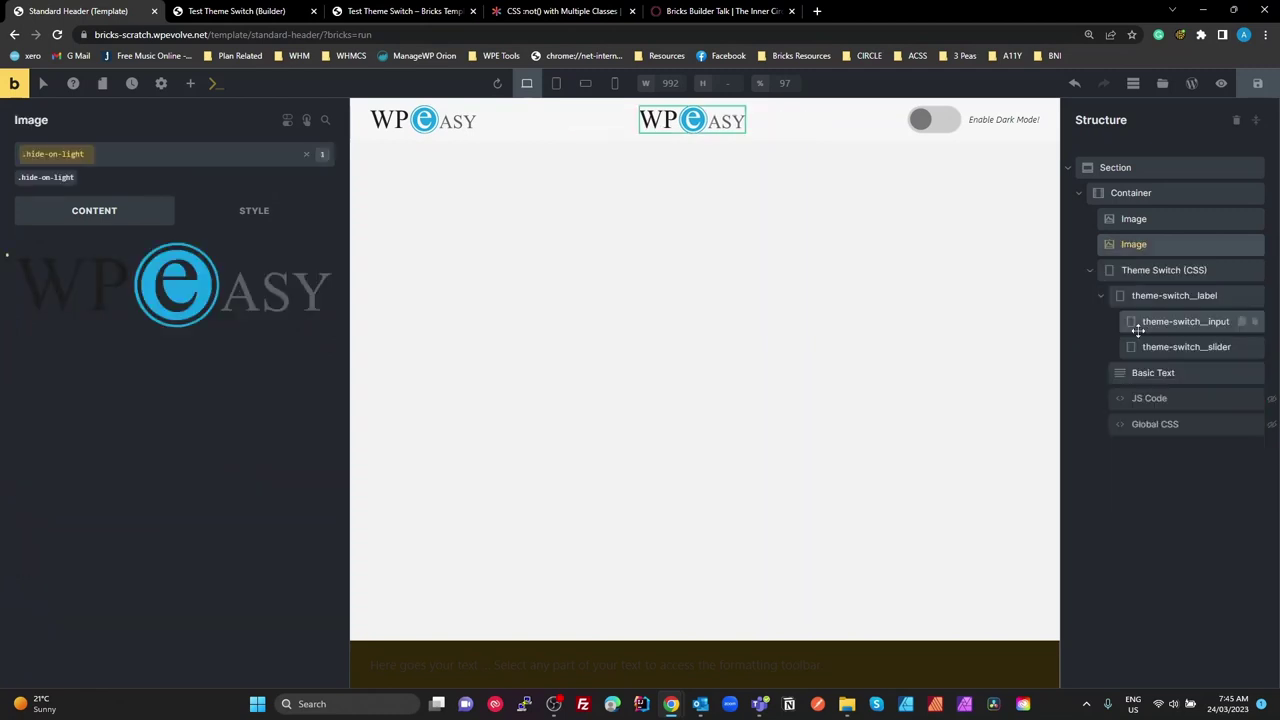
# Give the second header Image the white logo-on-black.svg from the Media Library.
pyautogui.click(424, 119)
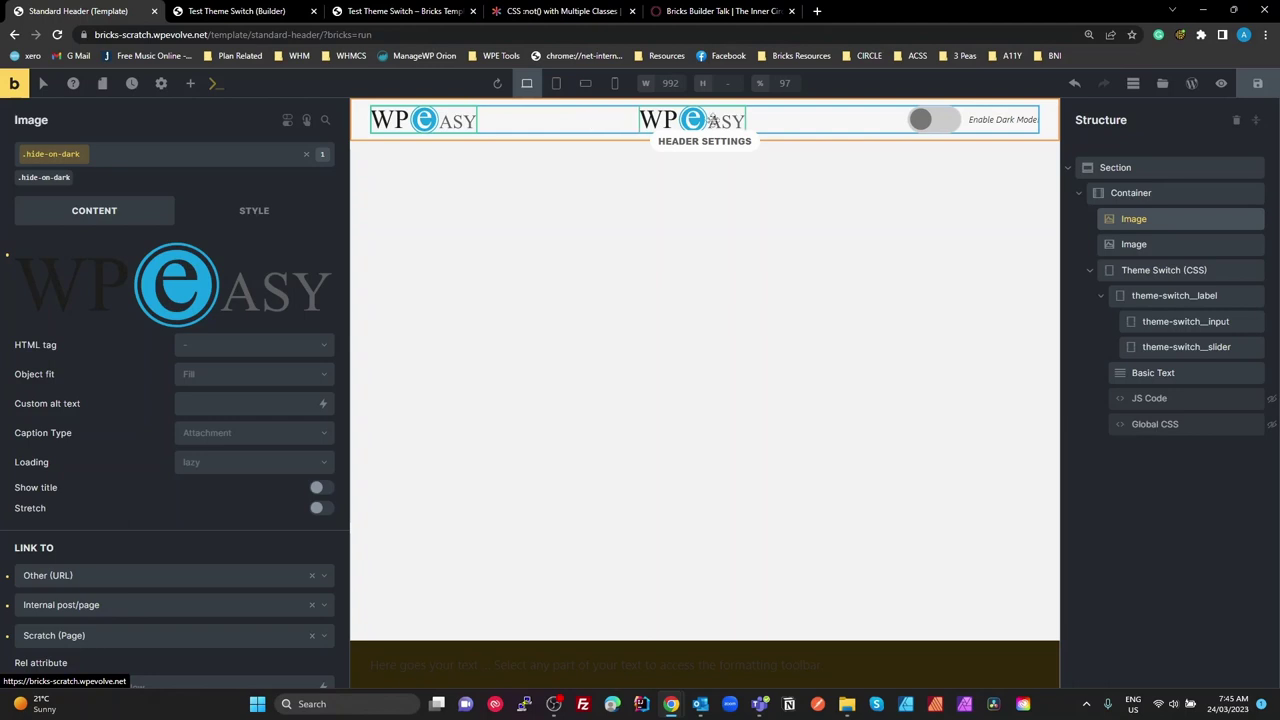
pyautogui.click(692, 120)
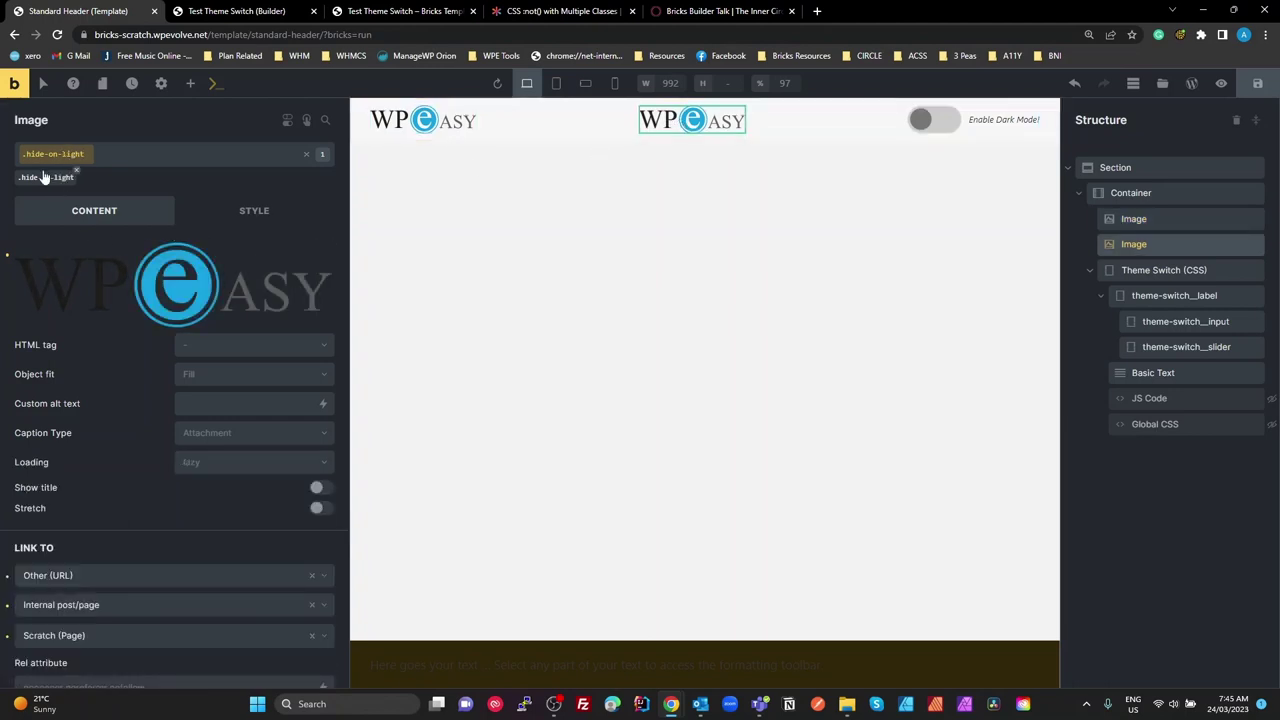
pyautogui.click(172, 289)
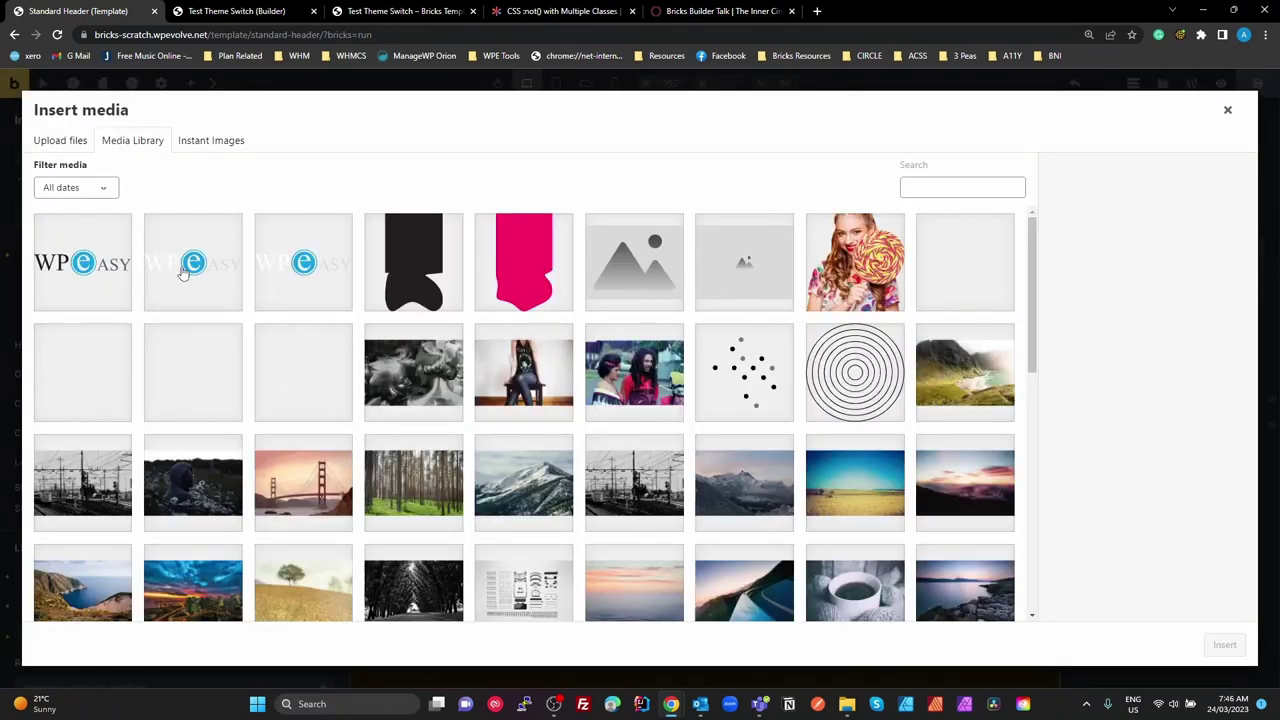
pyautogui.click(183, 268)
pyautogui.click(1224, 646)
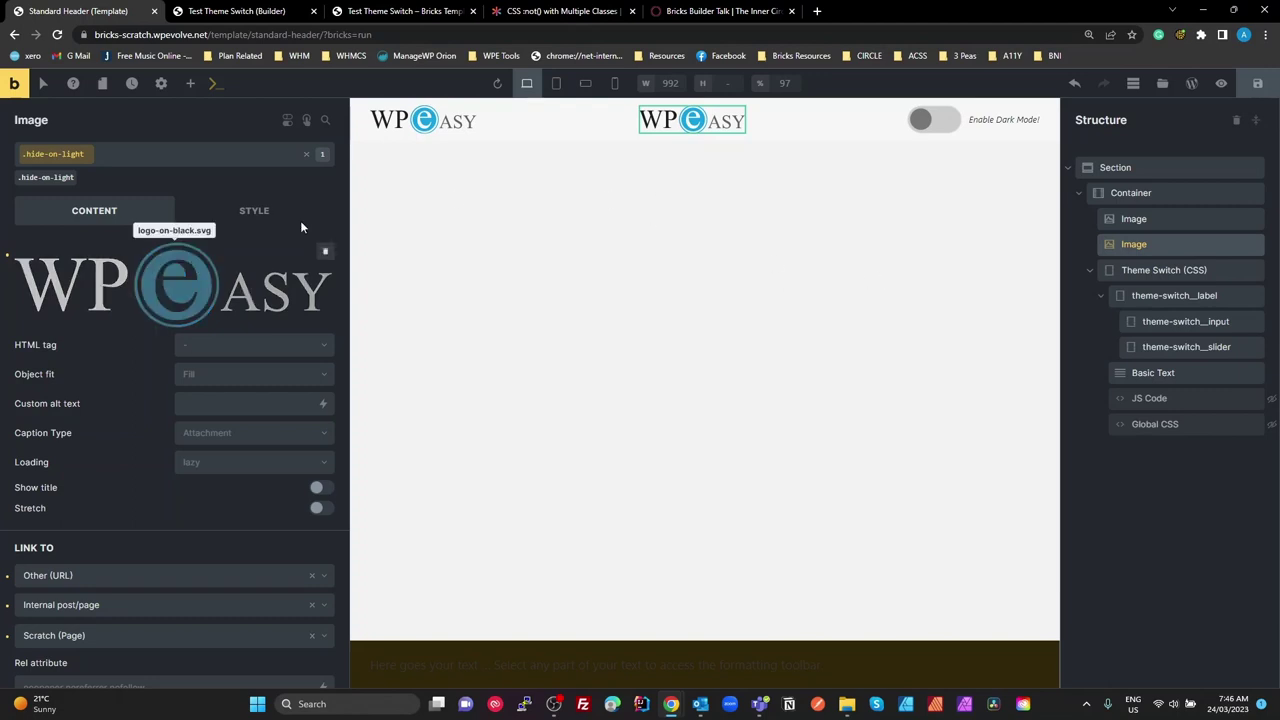
# Save the Standard Header template and reload the builder.
pyautogui.click(1257, 86)
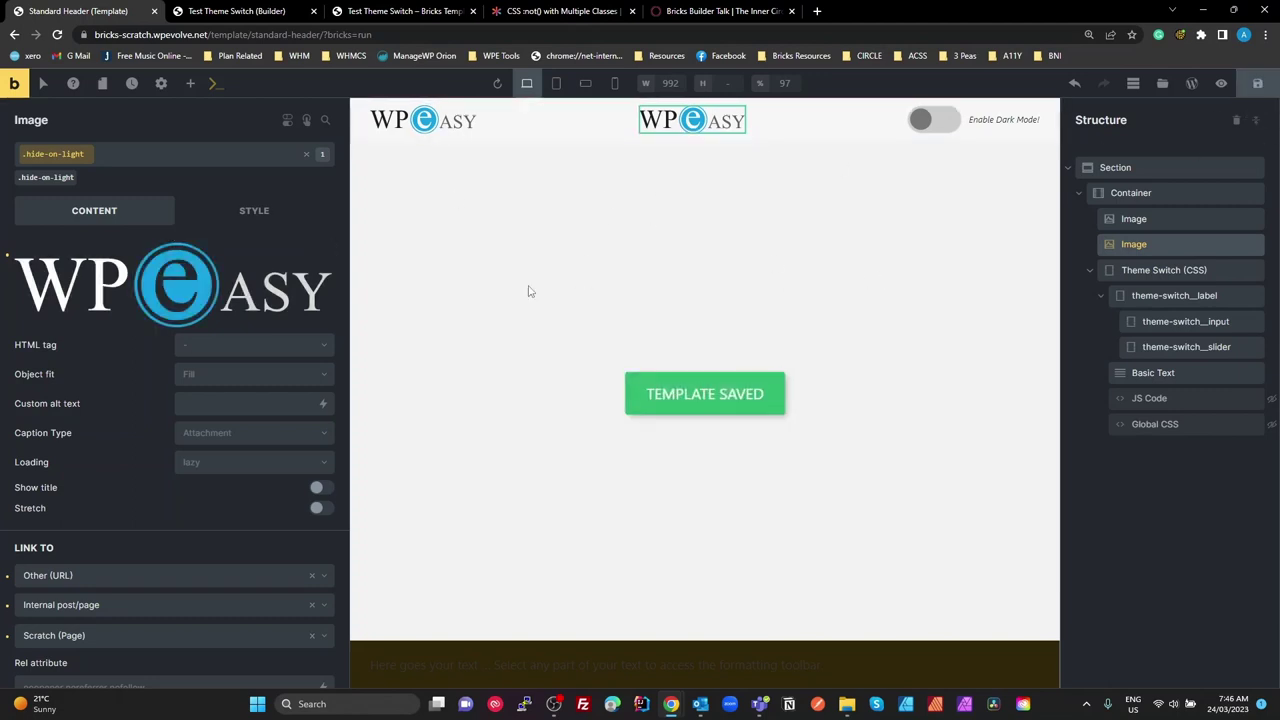
pyautogui.hotkey('ctrl', 'r')
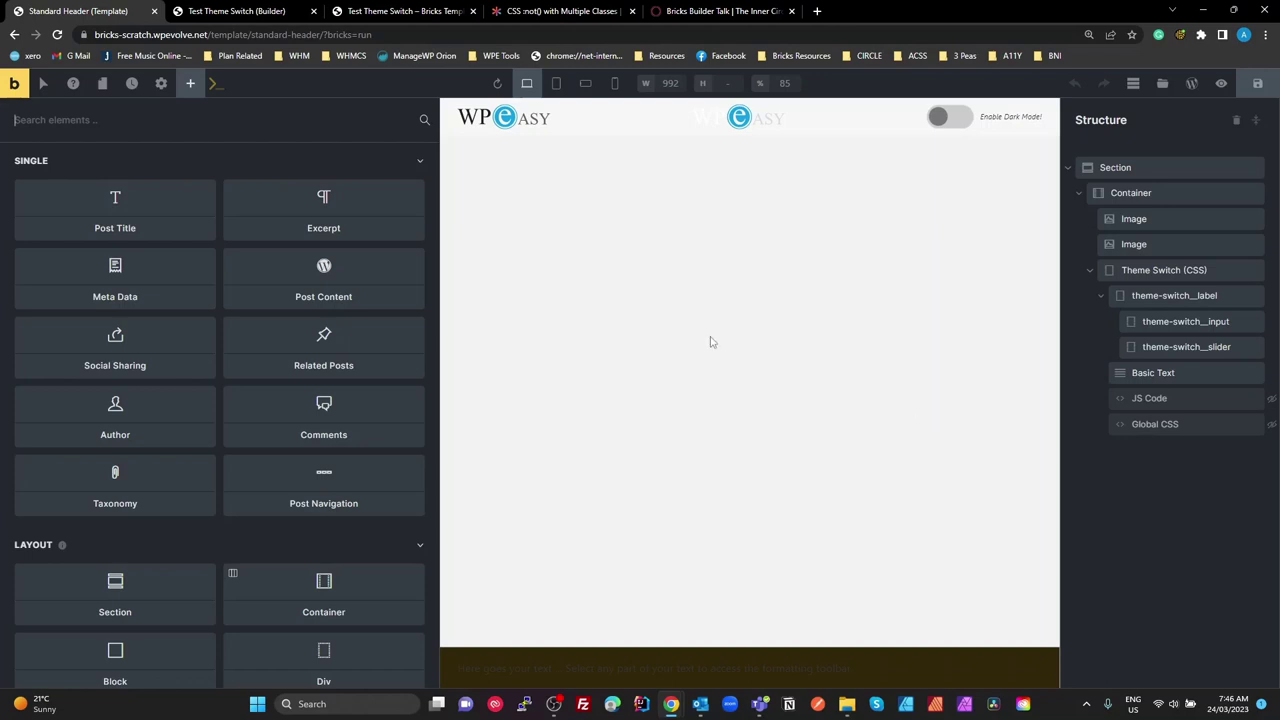
# Check both logo Images' classes, glance at the test tabs, and return to Standard Header.
pyautogui.click(506, 118)
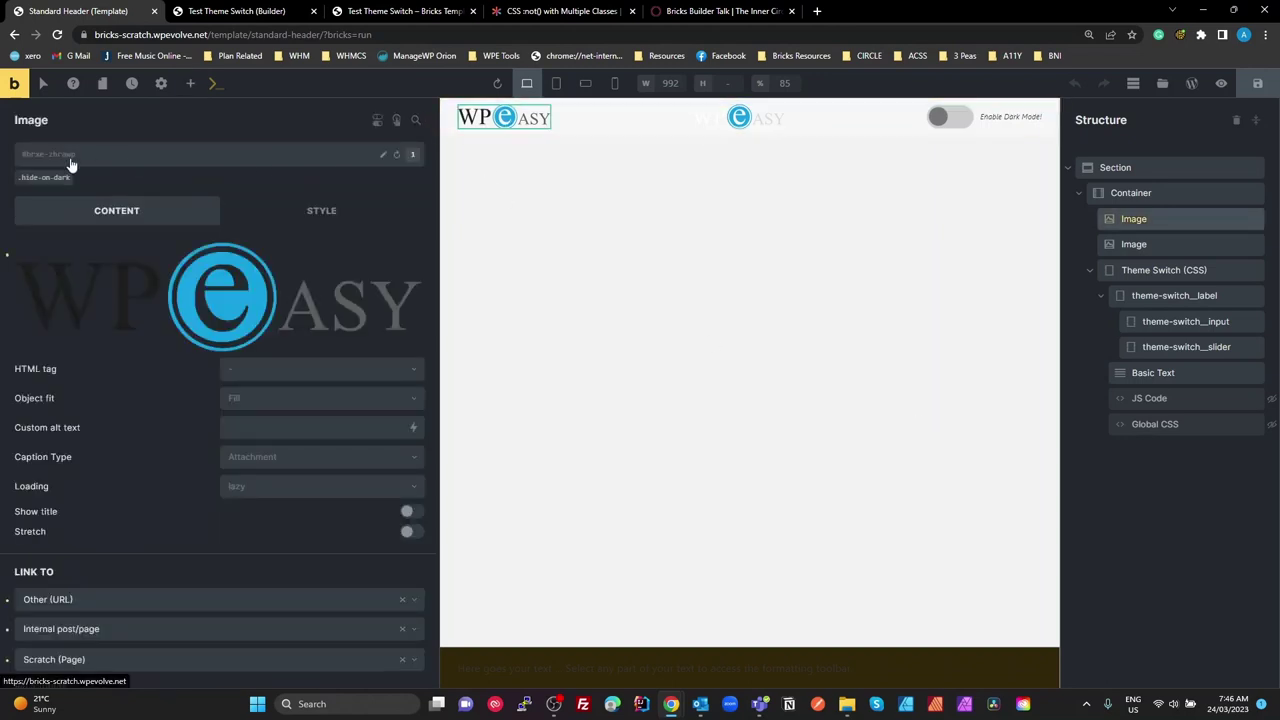
pyautogui.click(738, 118)
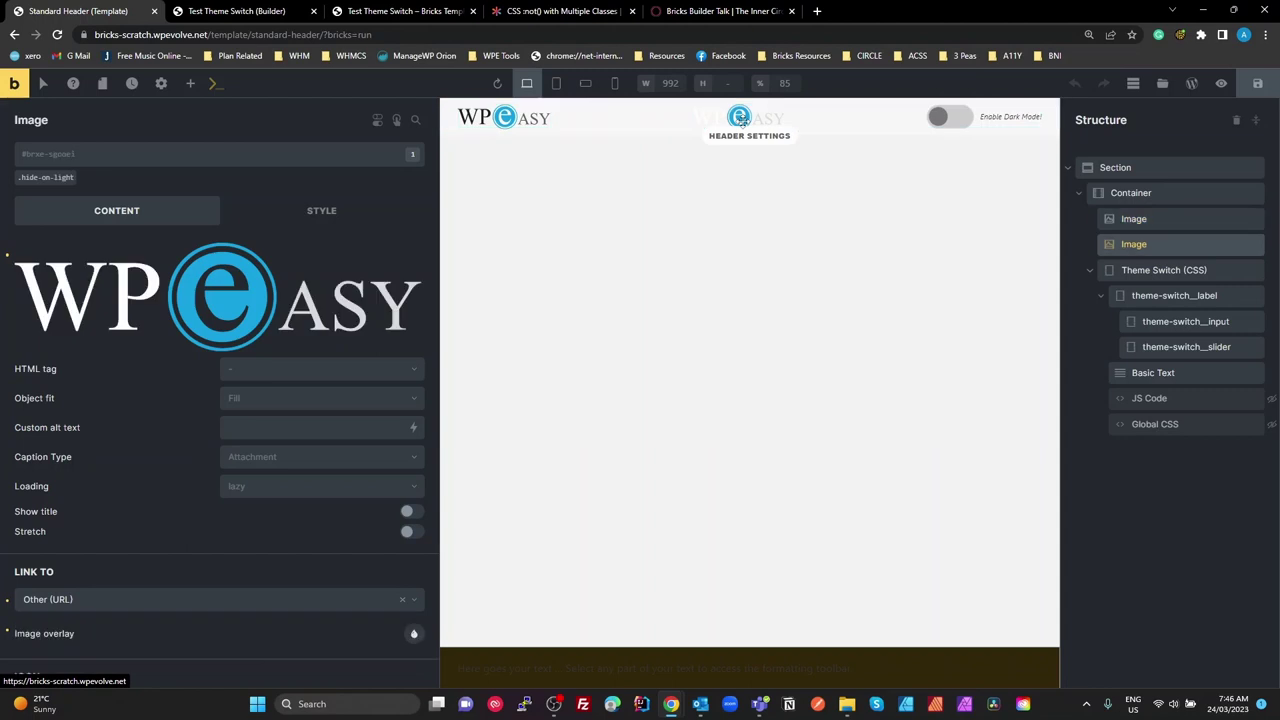
pyautogui.click(230, 10)
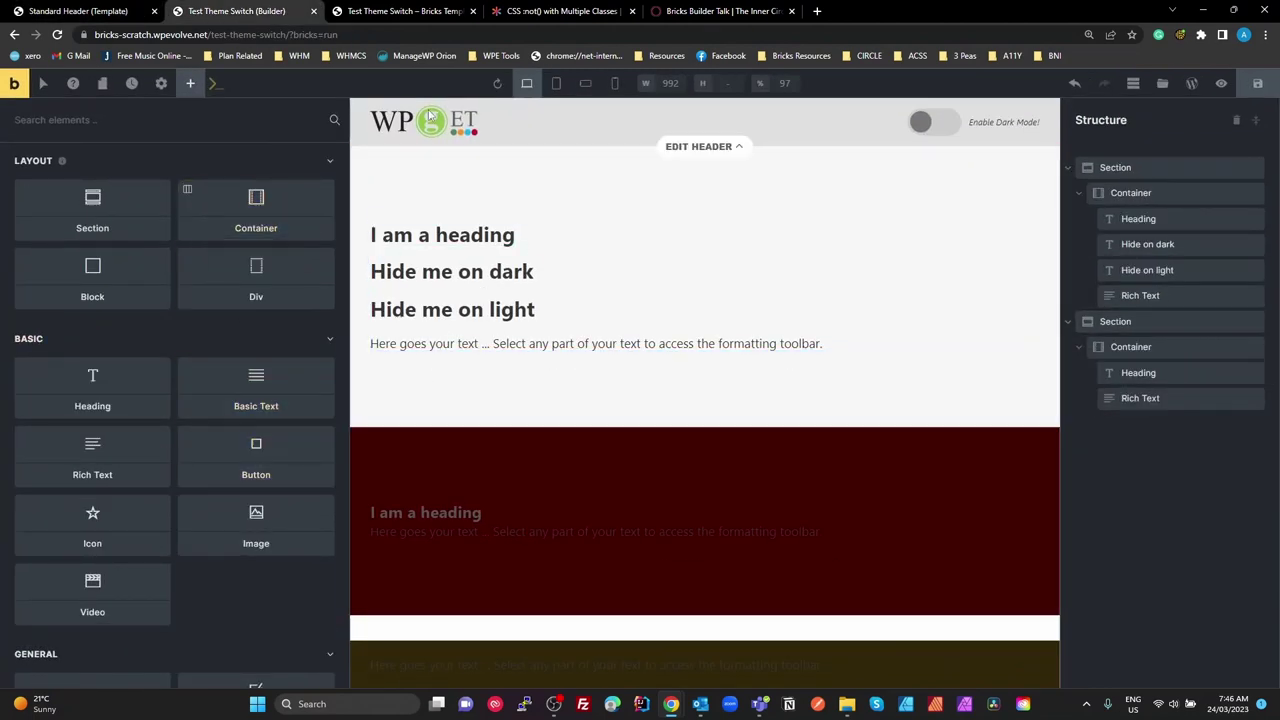
pyautogui.click(400, 10)
pyautogui.click(78, 12)
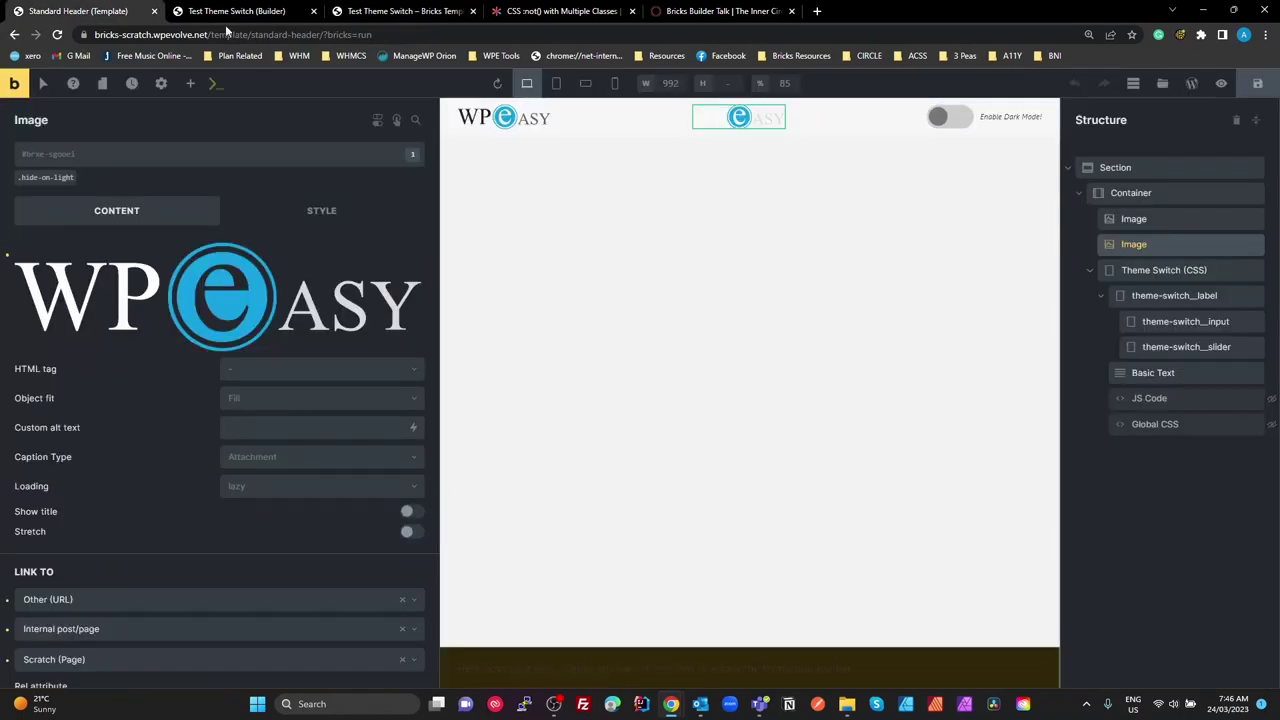
pyautogui.click(1155, 424)
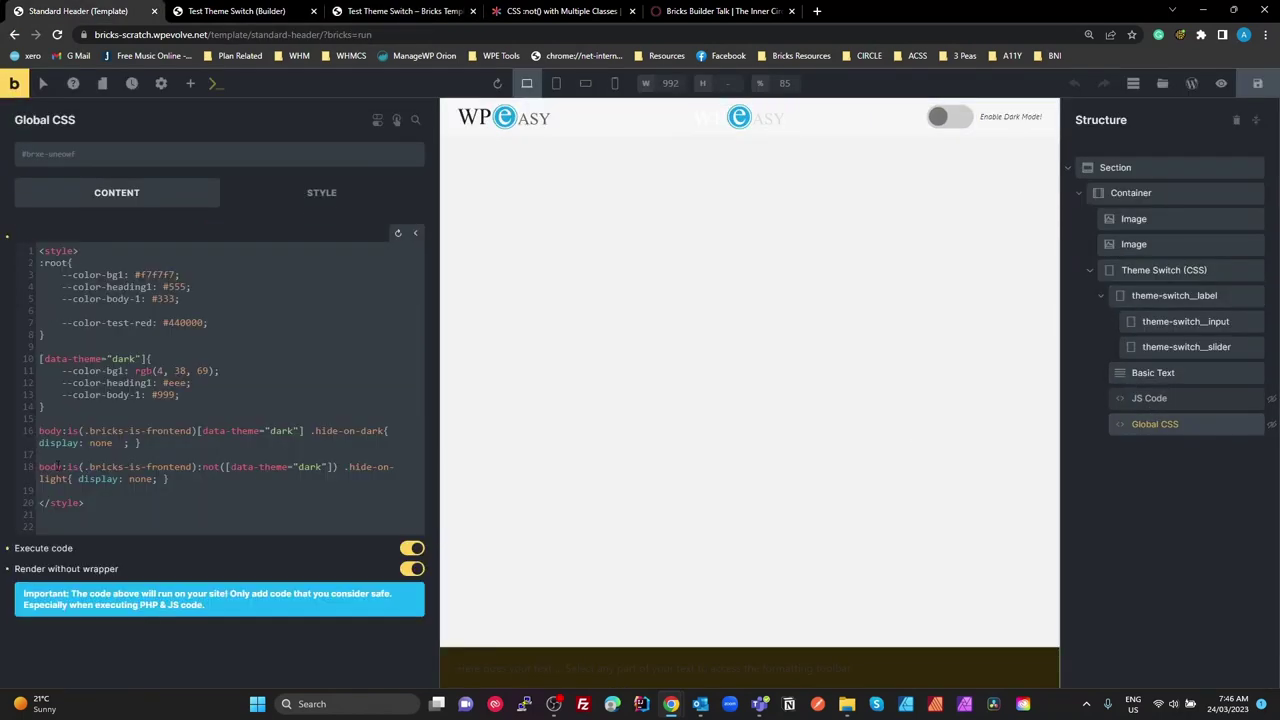
pyautogui.moveTo(170, 479); pyautogui.dragTo(40, 419)
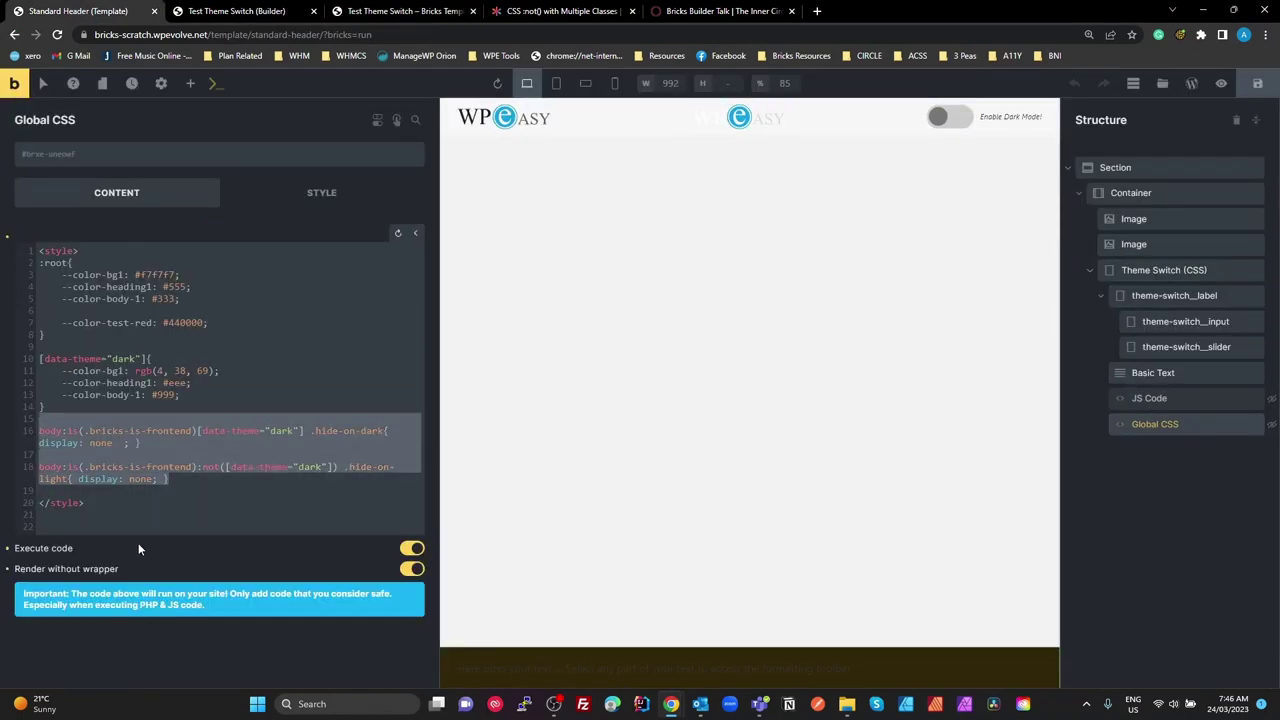
pyautogui.click(180, 431)
pyautogui.moveTo(170, 479); pyautogui.dragTo(2, 438)
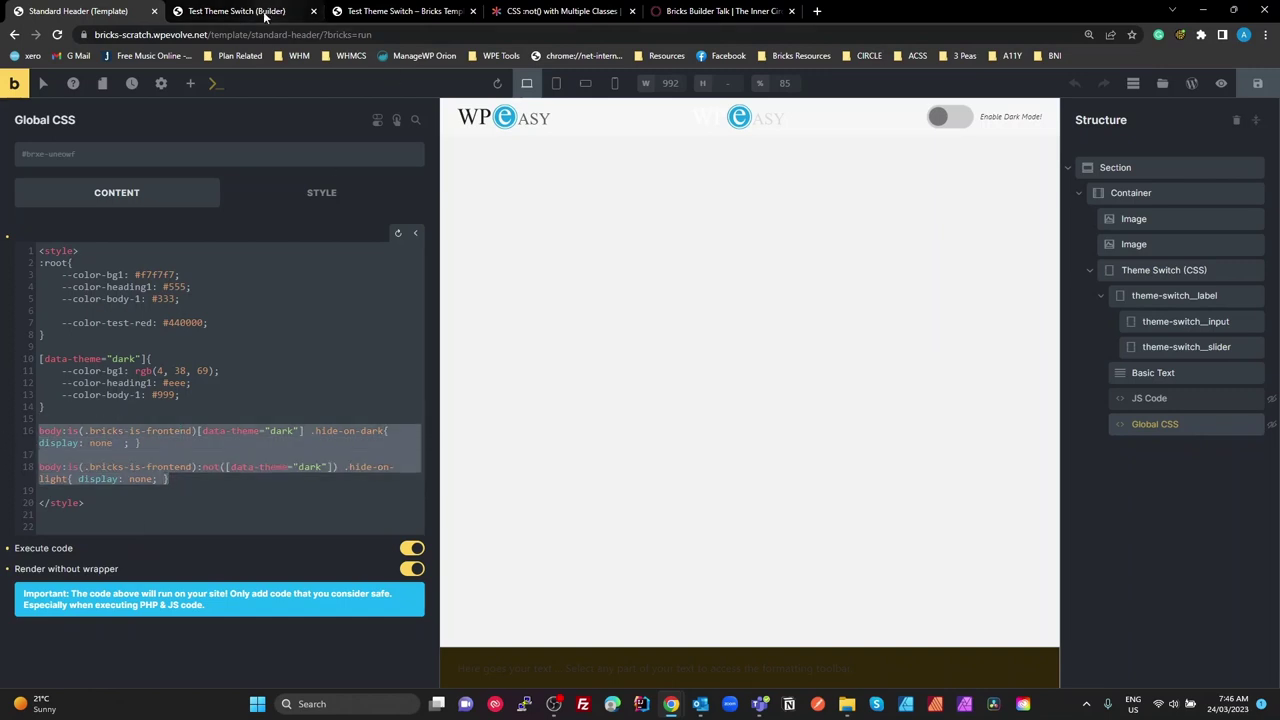
# Reload the frontend test page and enable dark mode to show the white logo and 'Hide me on light'.
pyautogui.click(381, 12)
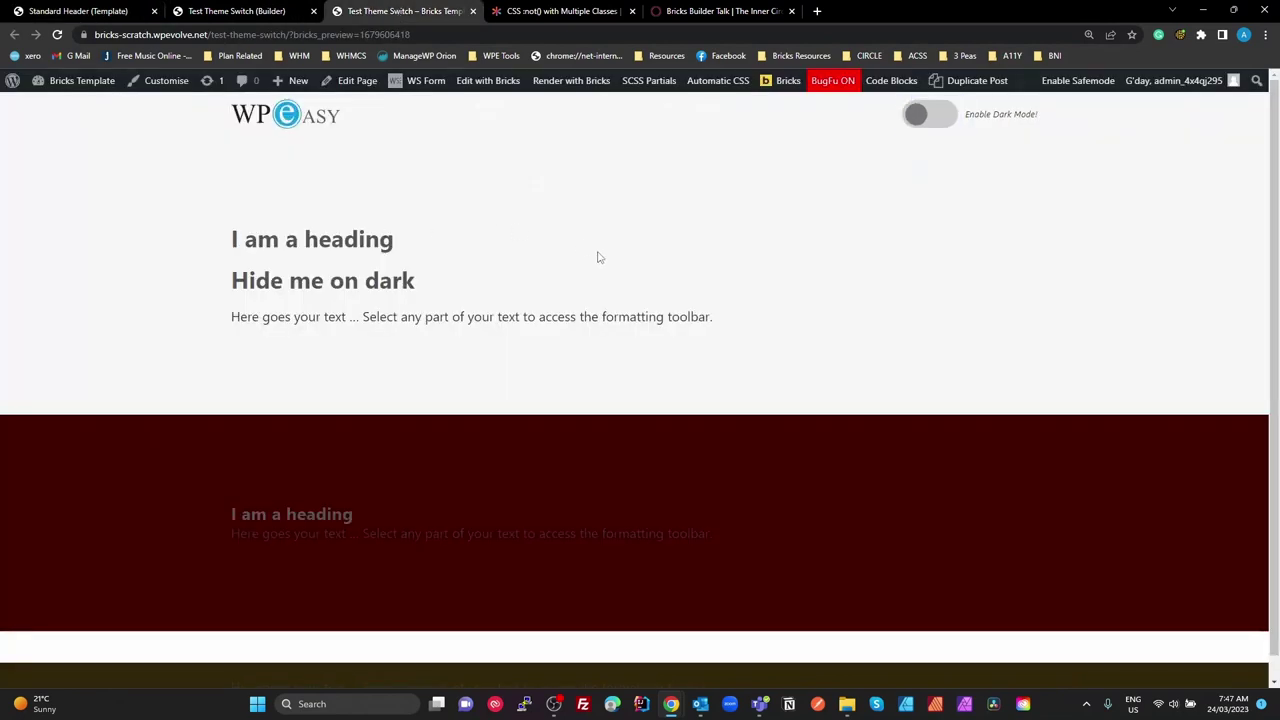
pyautogui.press('F5')
pyautogui.click(934, 113)
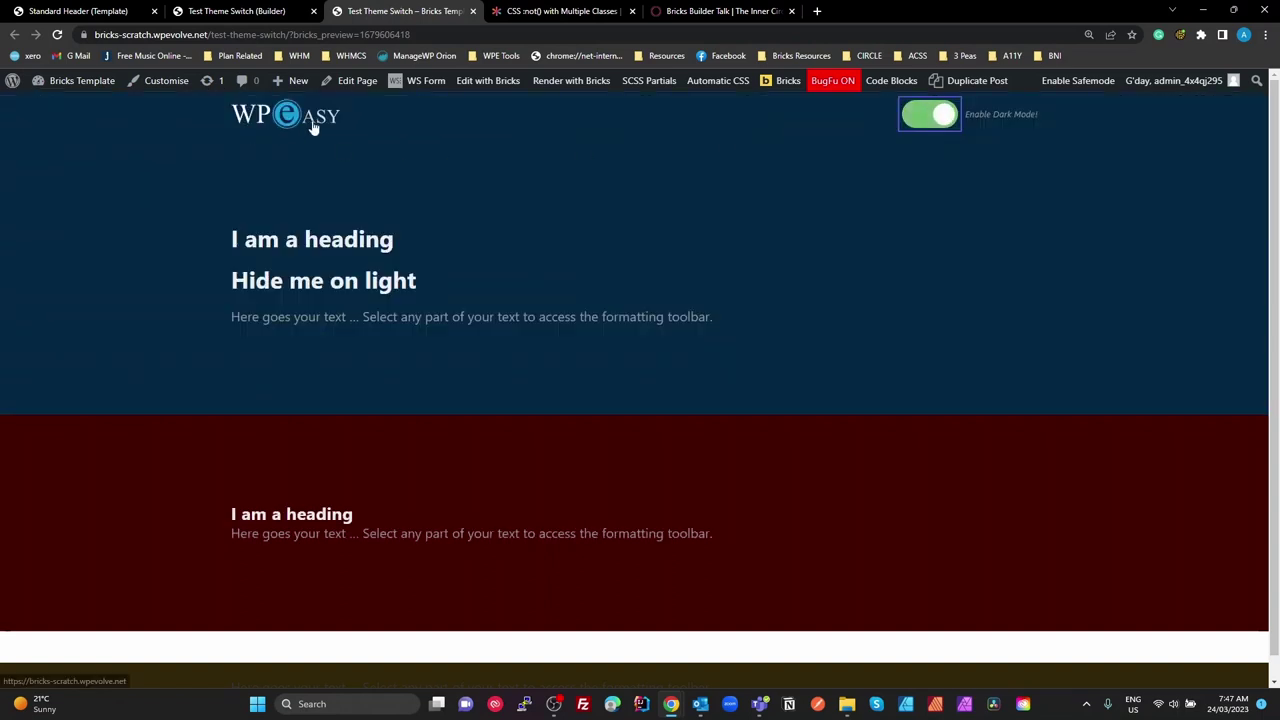